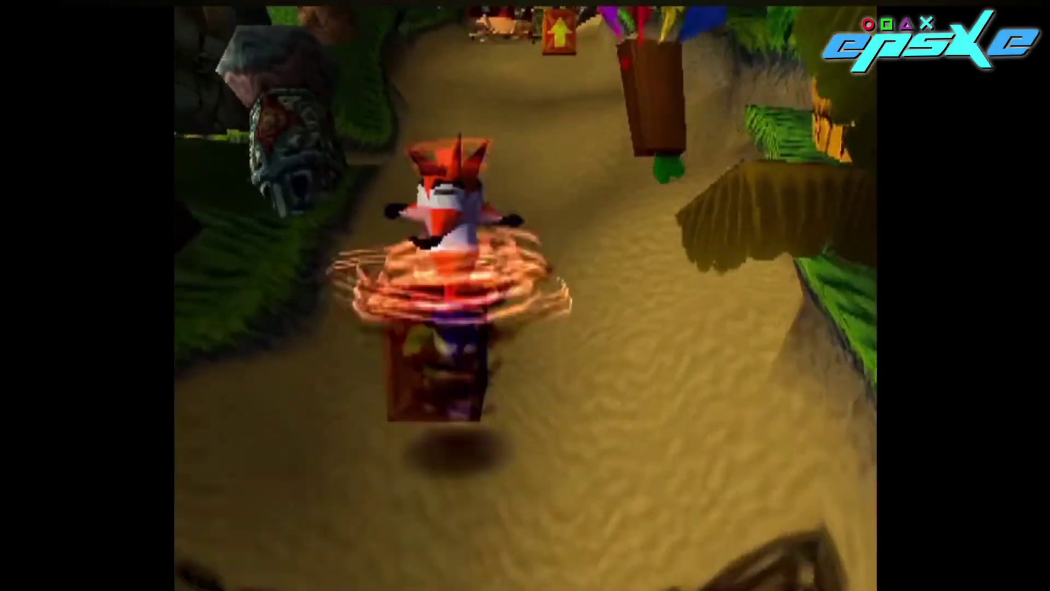
{"action": "key", "text": "Up"}
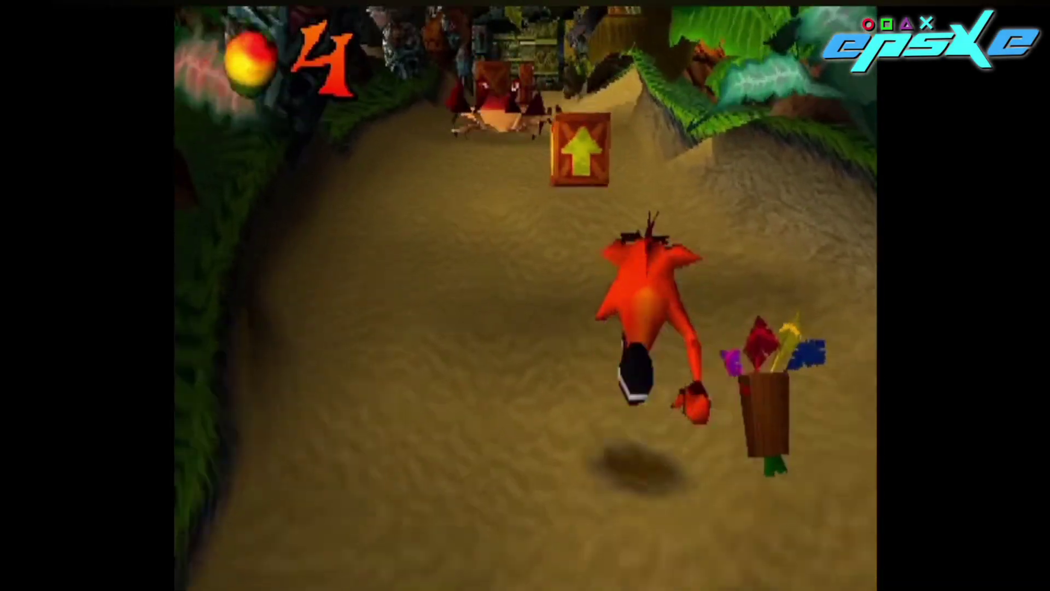
{"action": "key", "text": "z"}
{"action": "key", "text": "Up"}
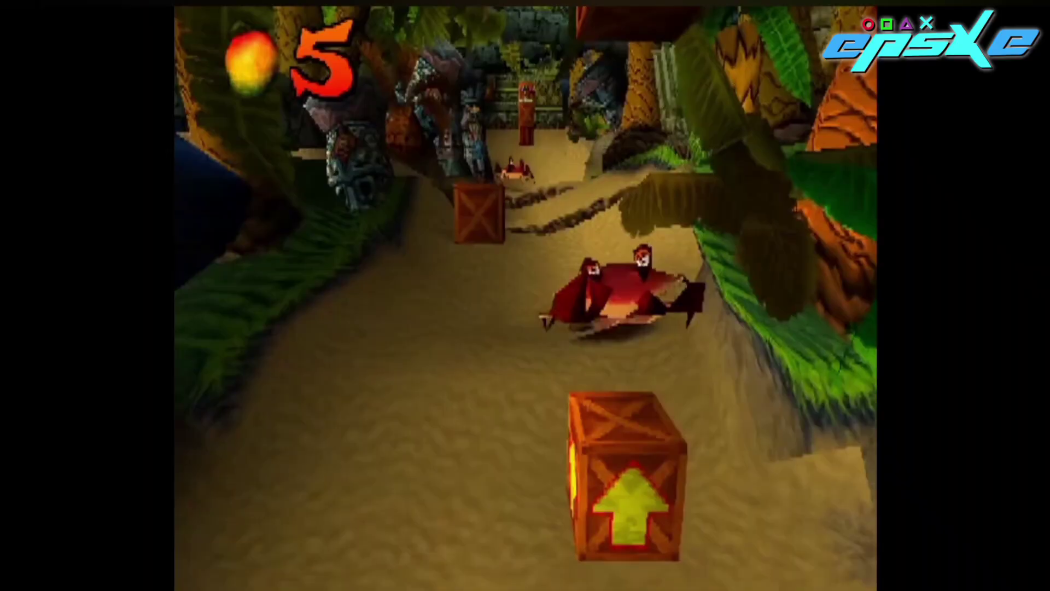
{"action": "key", "text": "Up"}
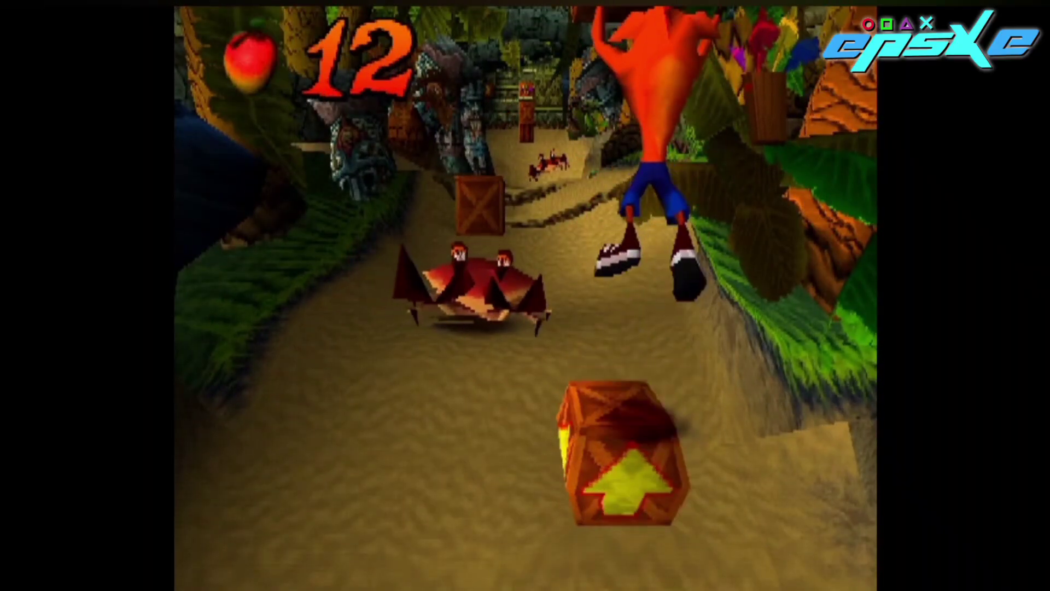
{"action": "key", "text": "Up"}
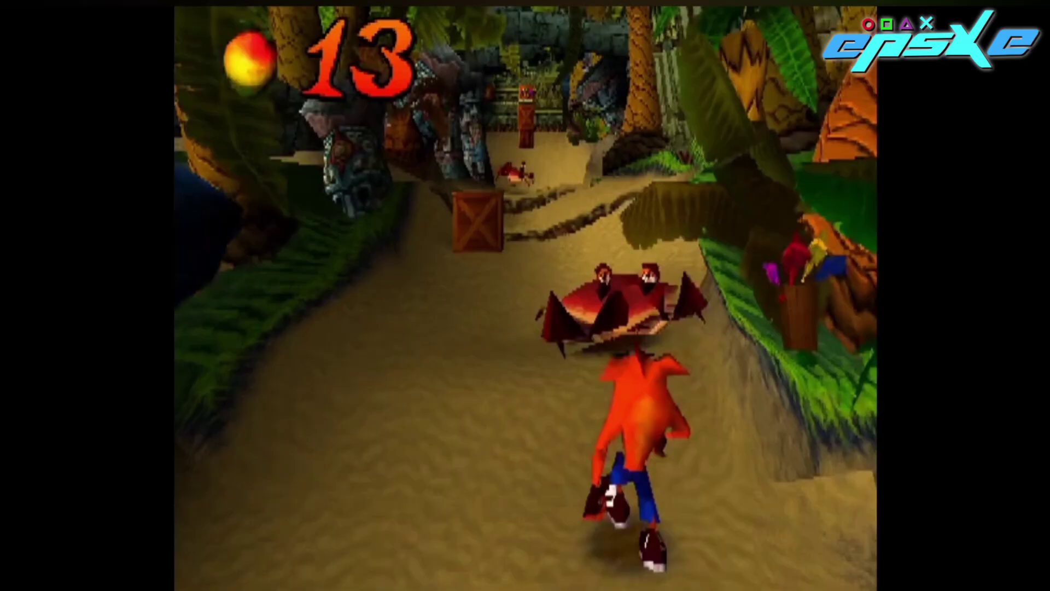
{"action": "key", "text": "Up"}
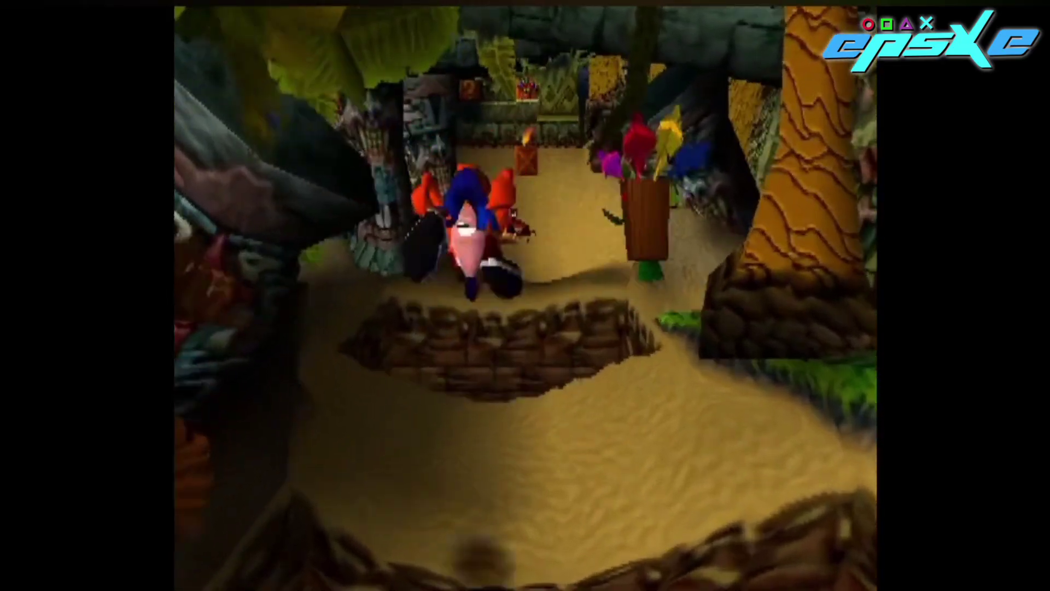
{"action": "key", "text": "Up"}
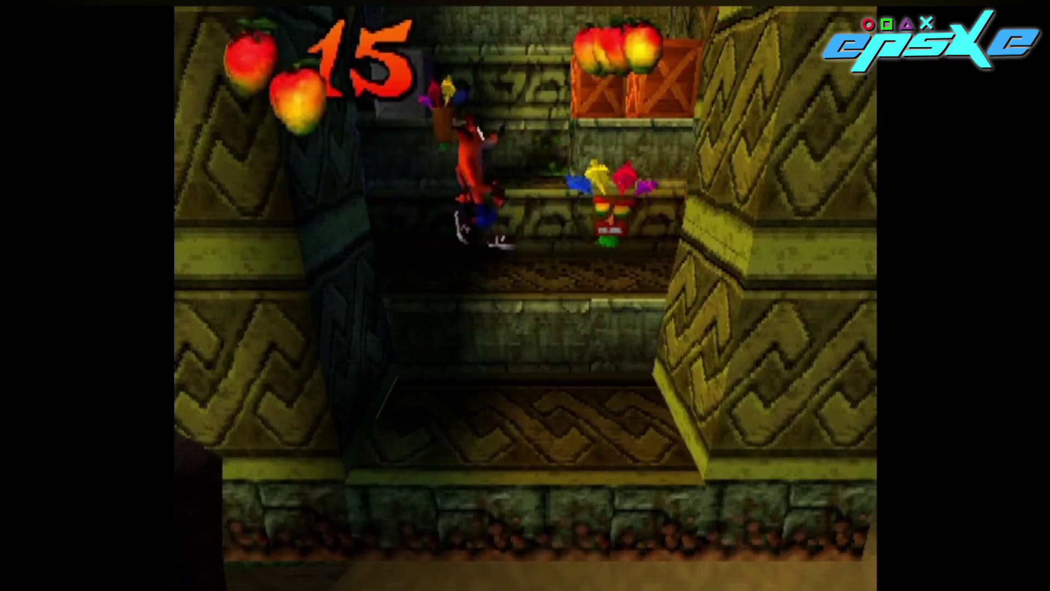
{"action": "key", "text": "Up"}
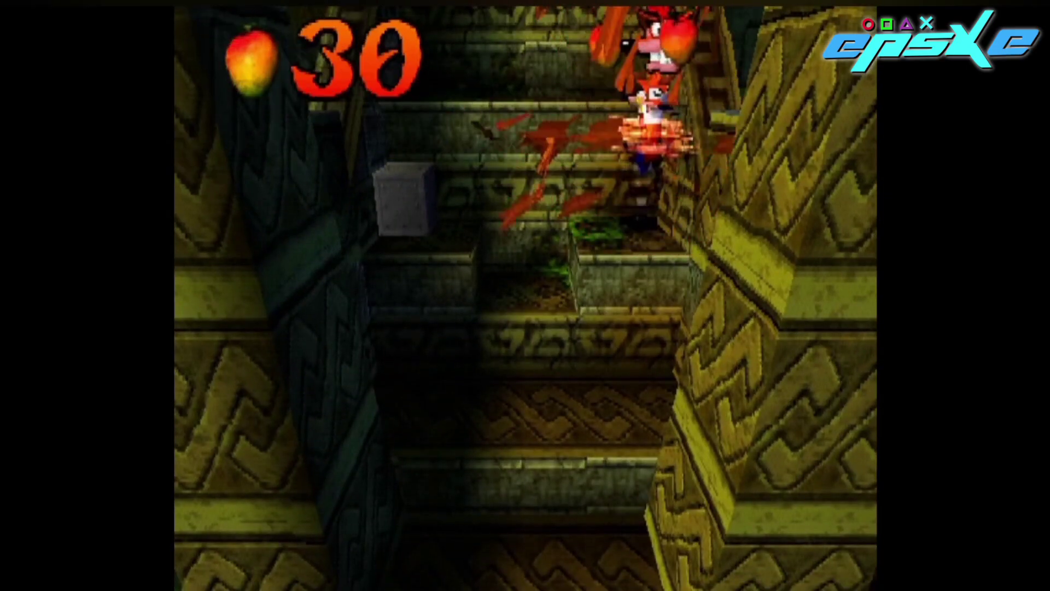
{"action": "key", "text": "Up"}
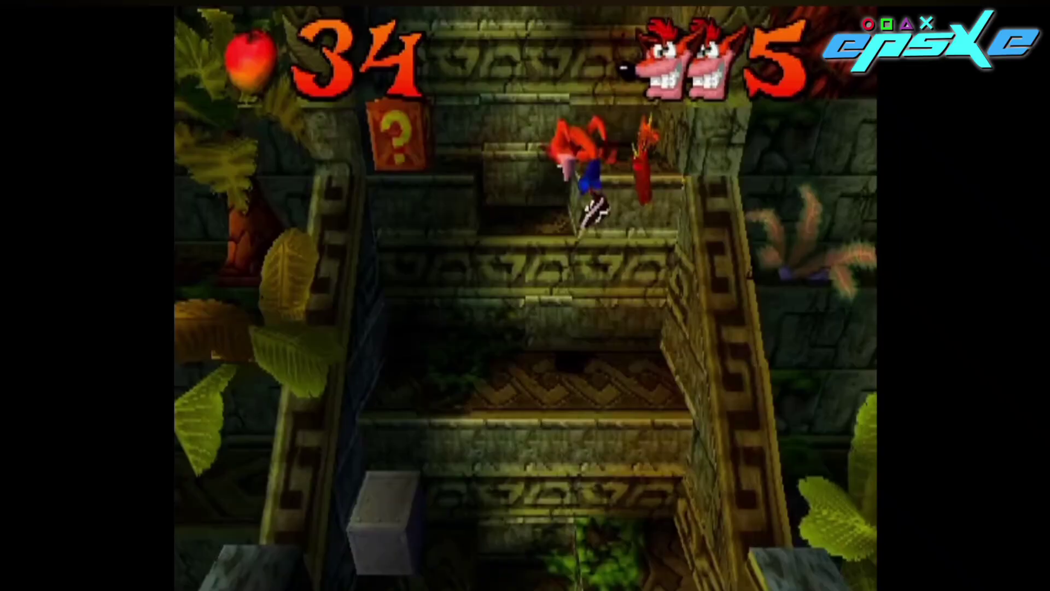
{"action": "key", "text": "Up"}
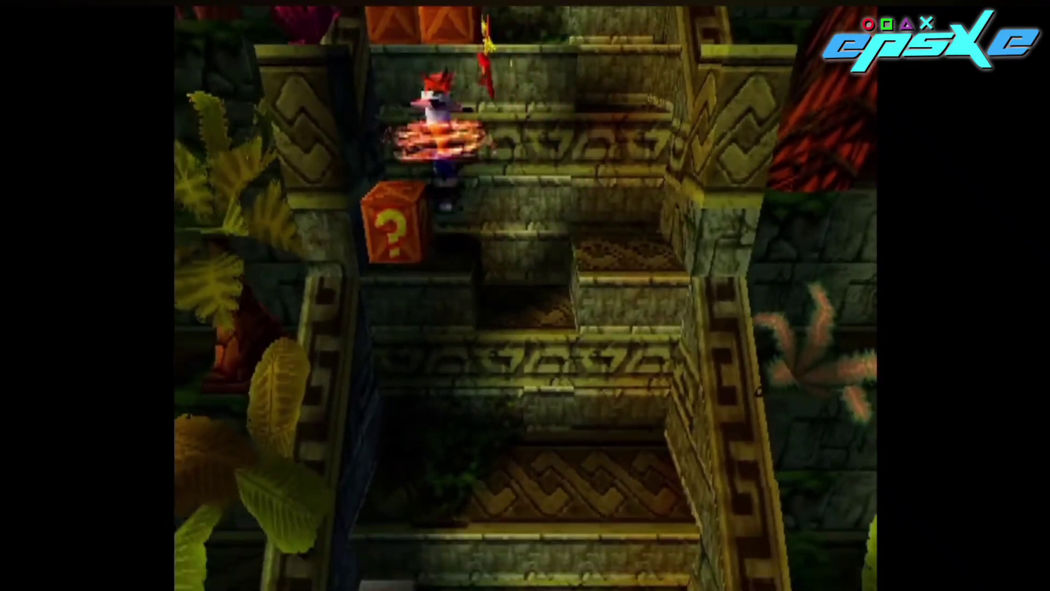
{"action": "key", "text": "Up"}
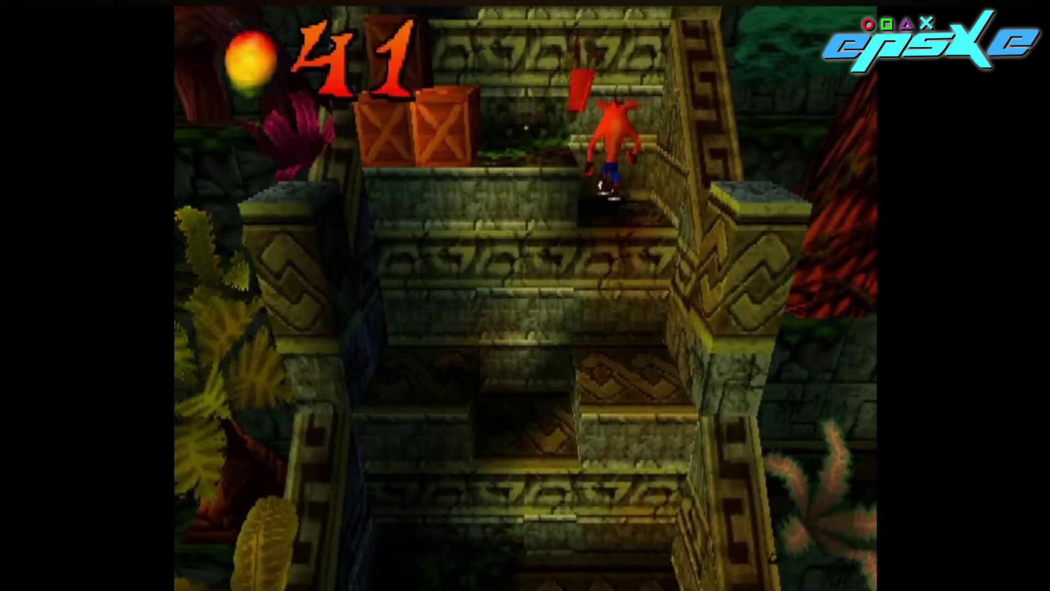
{"action": "key", "text": "Up"}
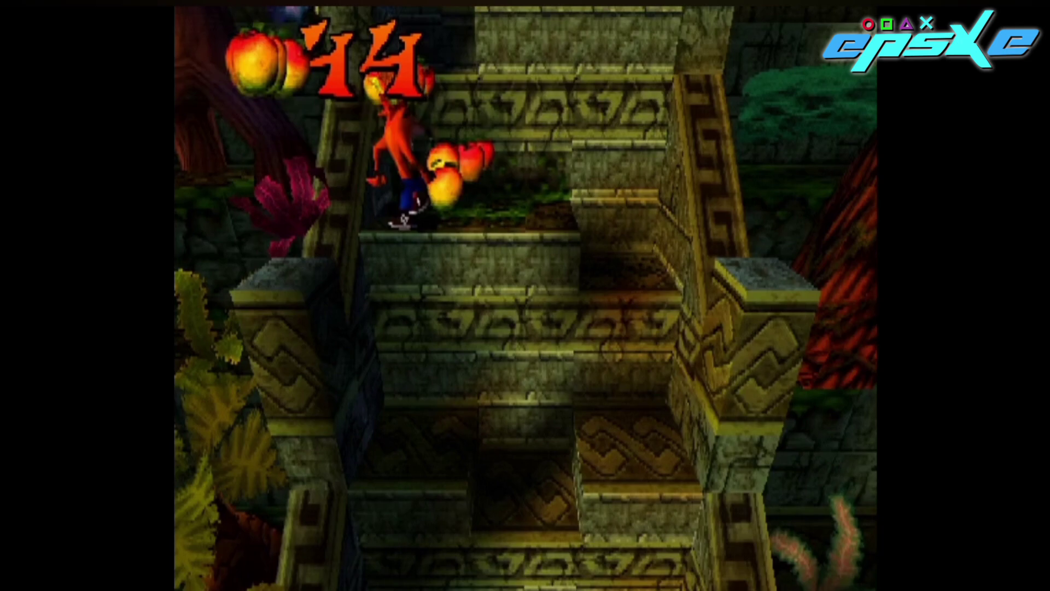
{"action": "key", "text": "Up"}
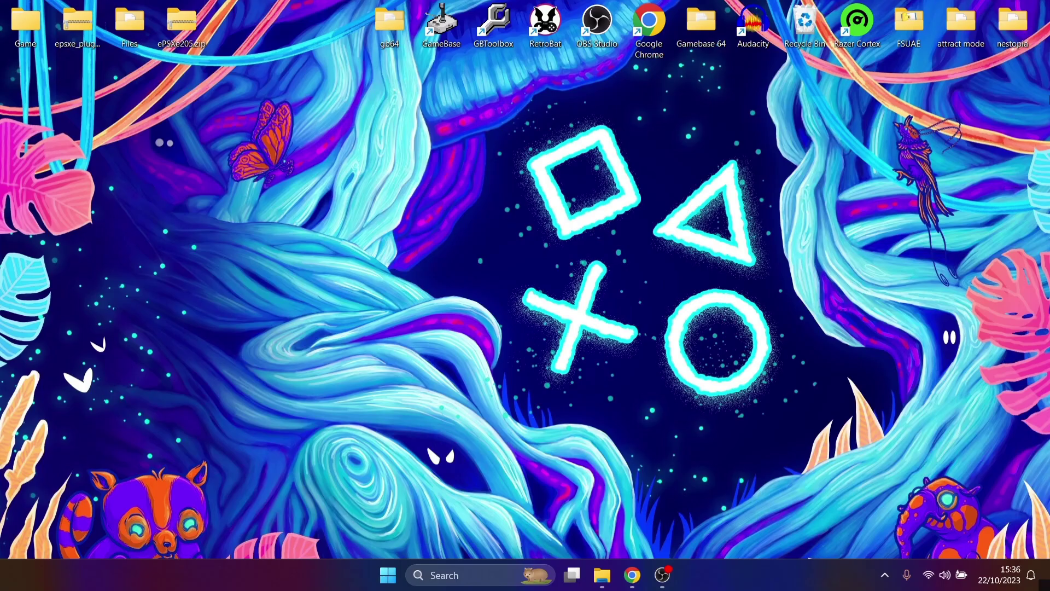
- Switch to Chrome and look up the ePSXe v2.0.5 Windows download on the ePSXe downloads page
{"action": "left_click", "coordinate": [632, 575]}
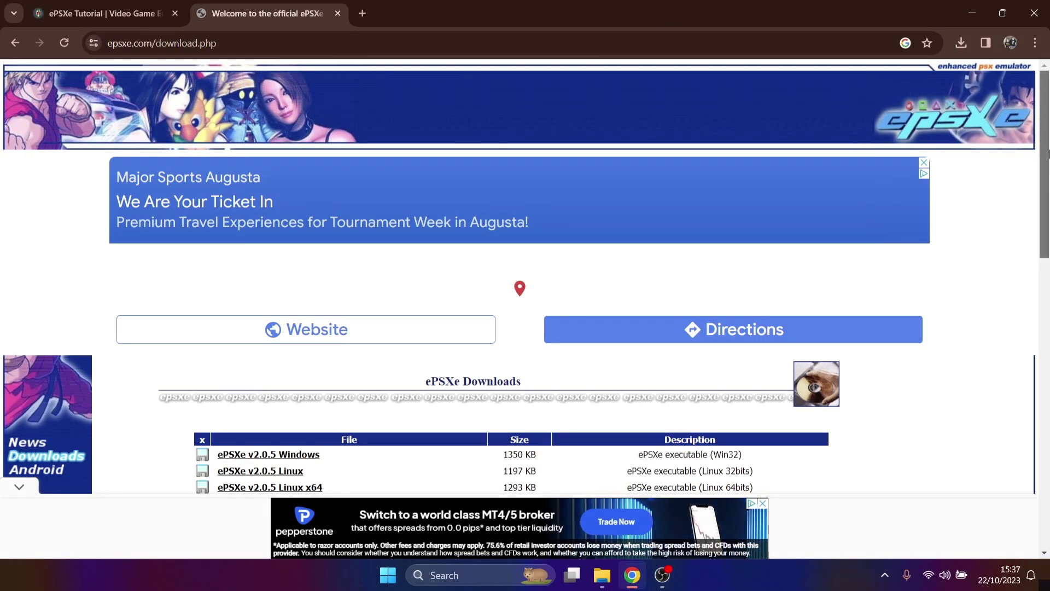
{"action": "scroll", "coordinate": [1048, 154], "scroll_direction": "down", "scroll_amount": 3}
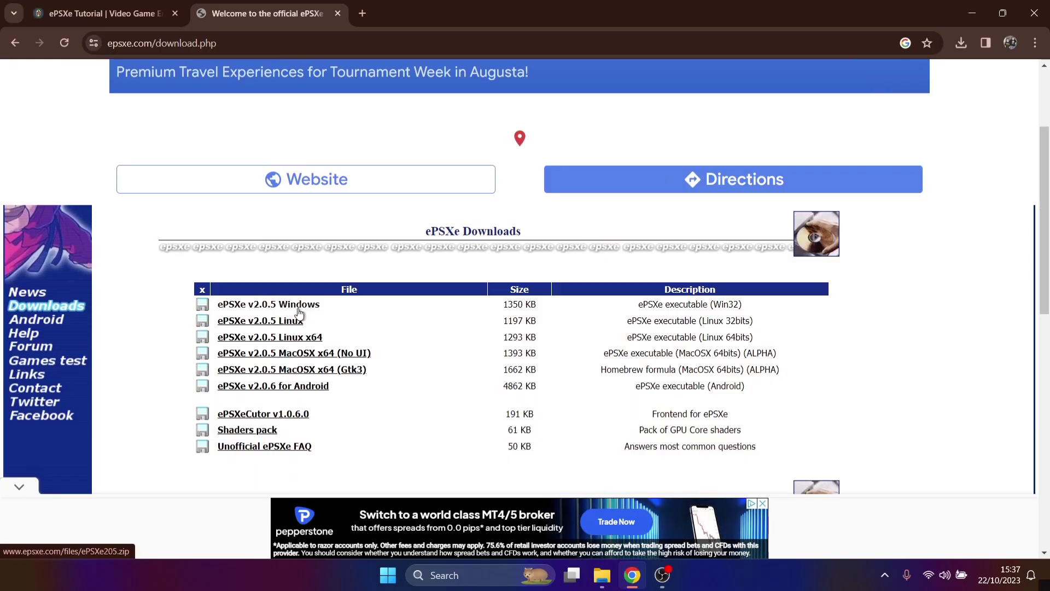
{"action": "left_click", "coordinate": [346, 307]}
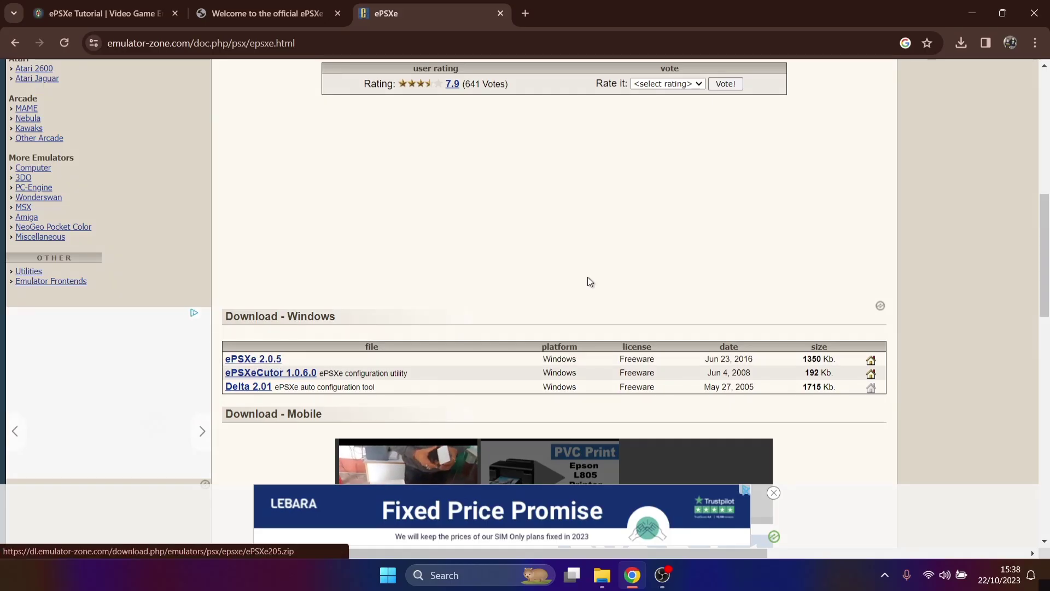
- Return to the desktop, move ePSXe205.zip into open space and open the archive with part of the desktop left uncovered
{"action": "key", "text": "super+d"}
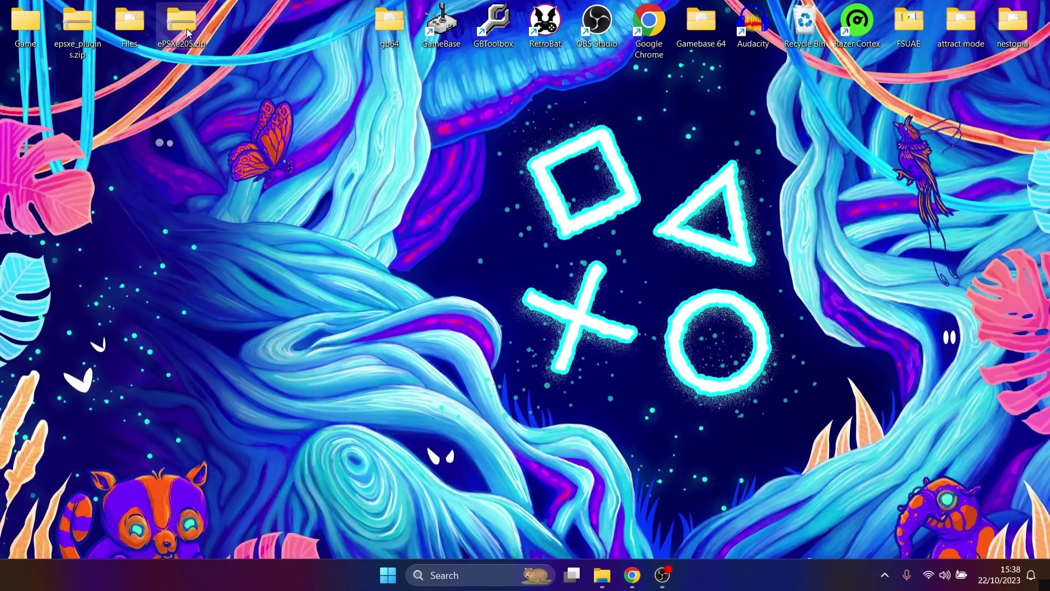
{"action": "left_click_drag", "start_coordinate": [189, 30], "coordinate": [492, 216]}
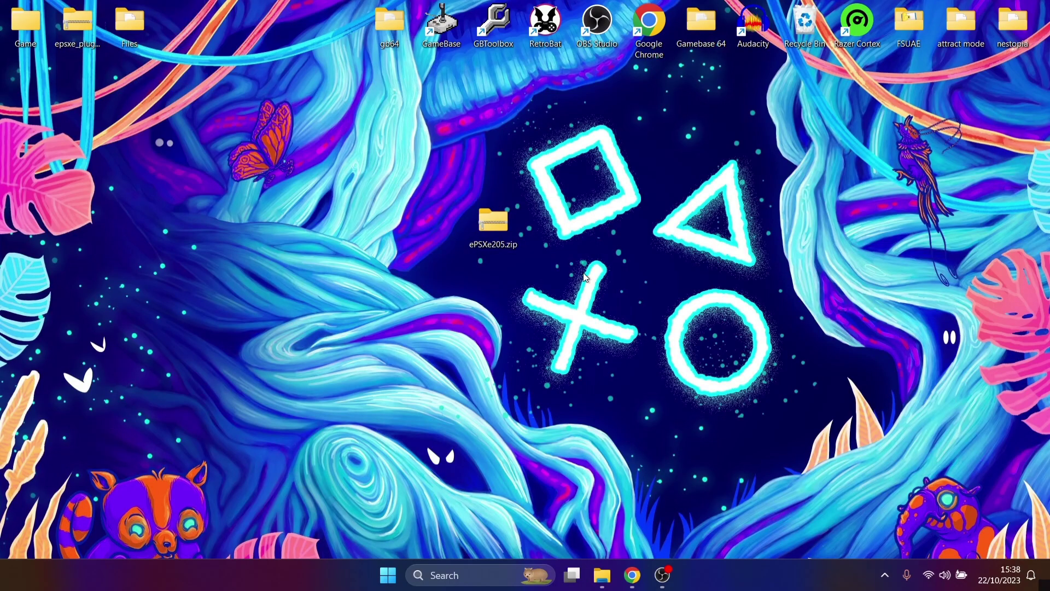
{"action": "double_click", "coordinate": [496, 233]}
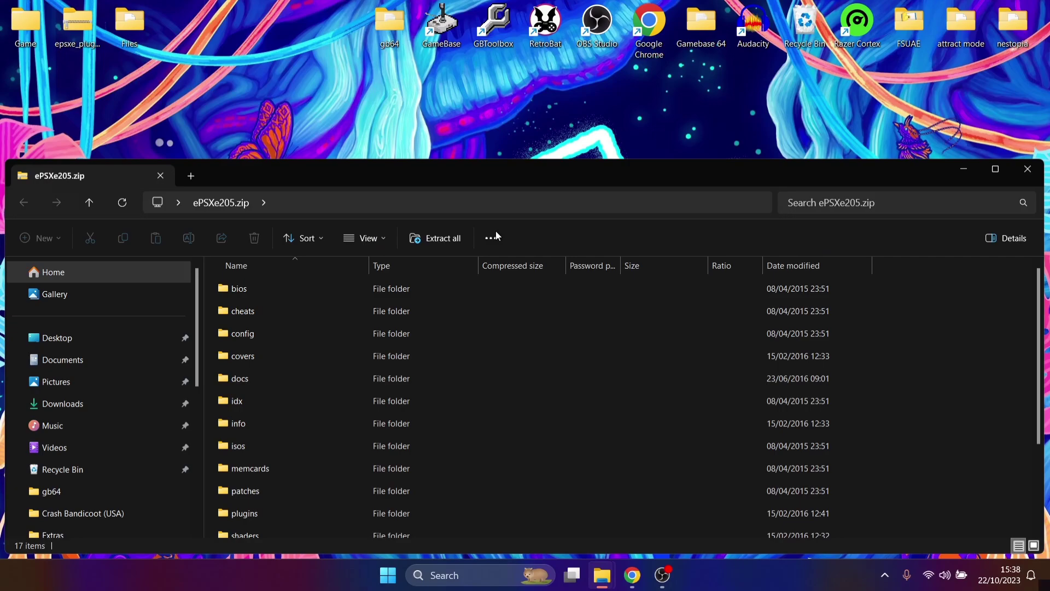
{"action": "left_click_drag", "start_coordinate": [360, 172], "coordinate": [630, 95]}
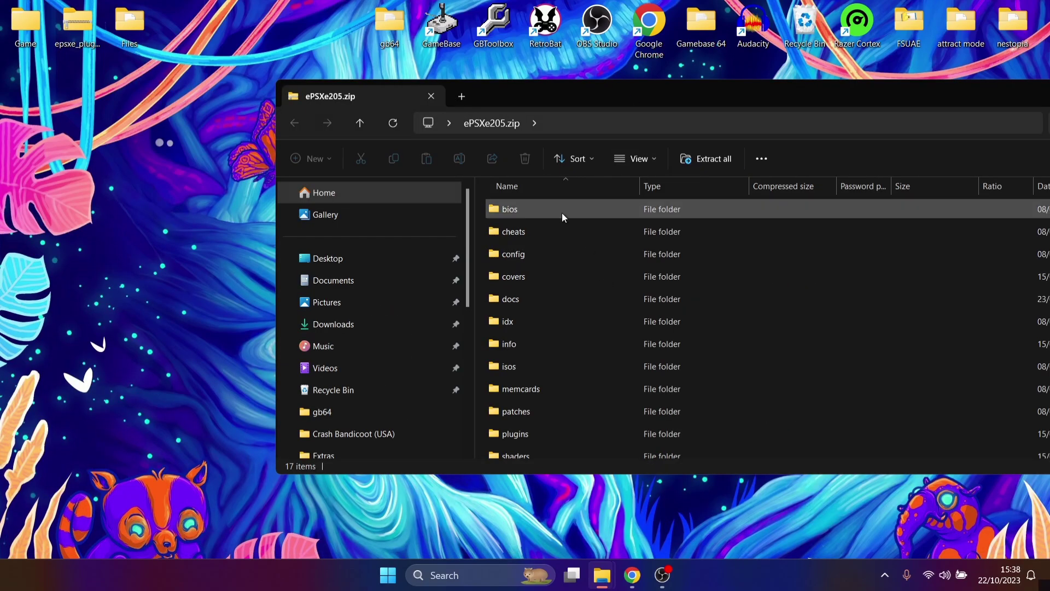
- Create a new folder on the desktop and name it ePSXe
{"action": "left_click", "coordinate": [143, 305]}
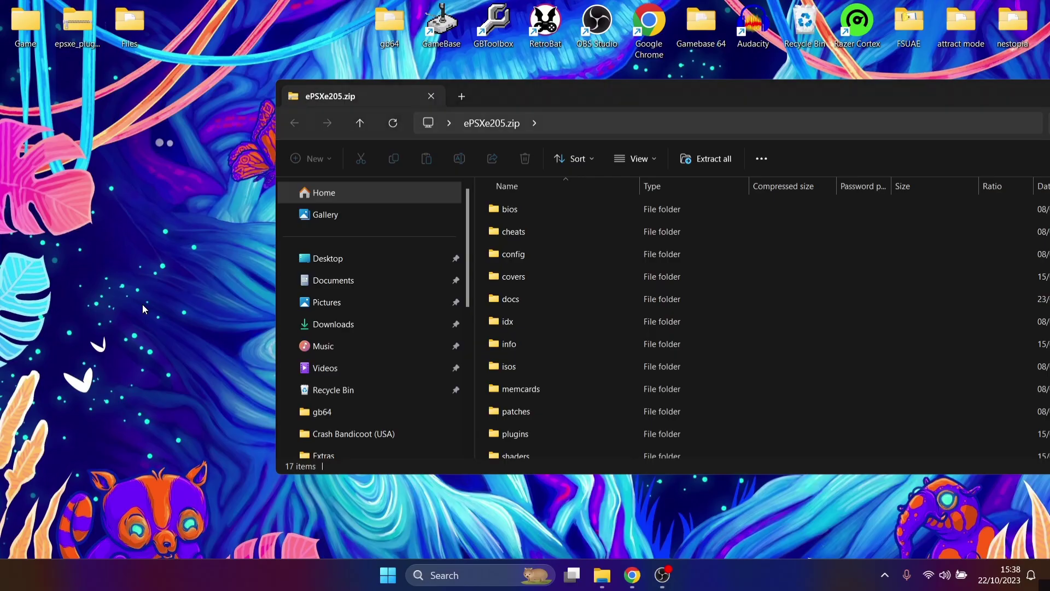
{"action": "right_click", "coordinate": [142, 309]}
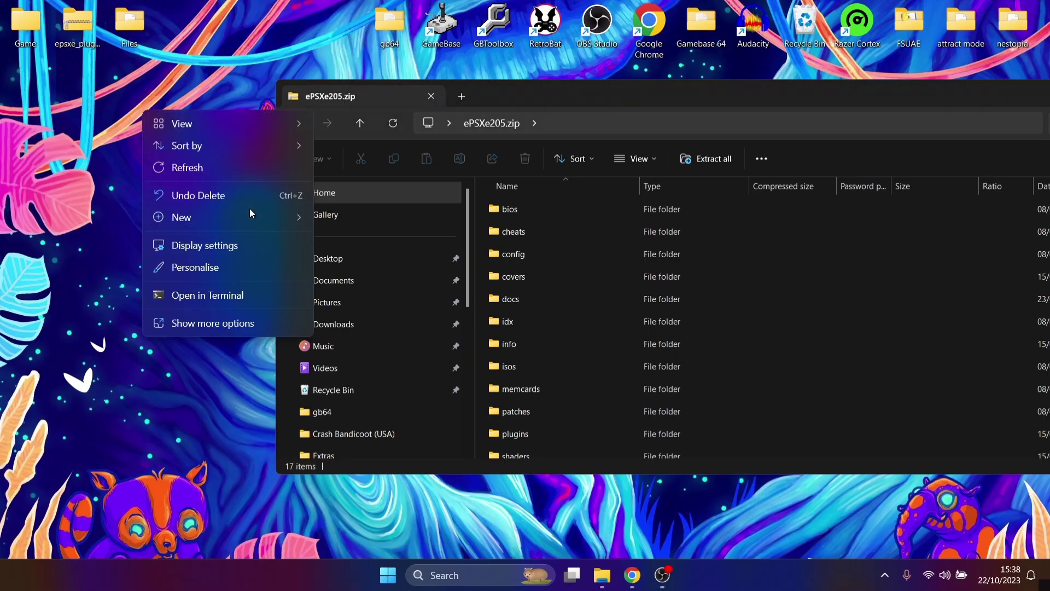
{"action": "mouse_move", "coordinate": [250, 215]}
{"action": "left_click", "coordinate": [368, 219]}
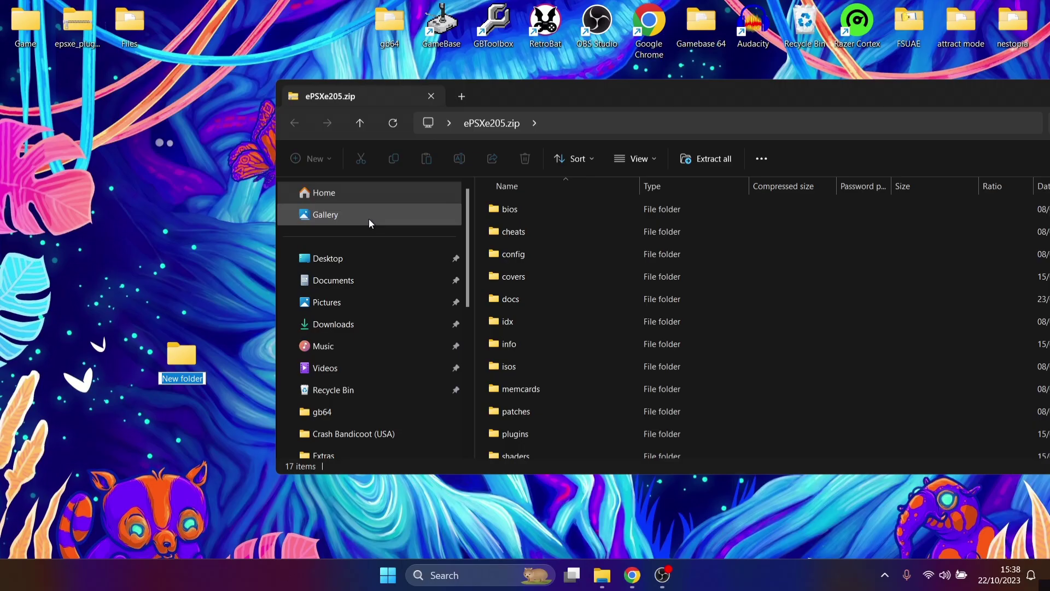
{"action": "type", "text": "eP"}
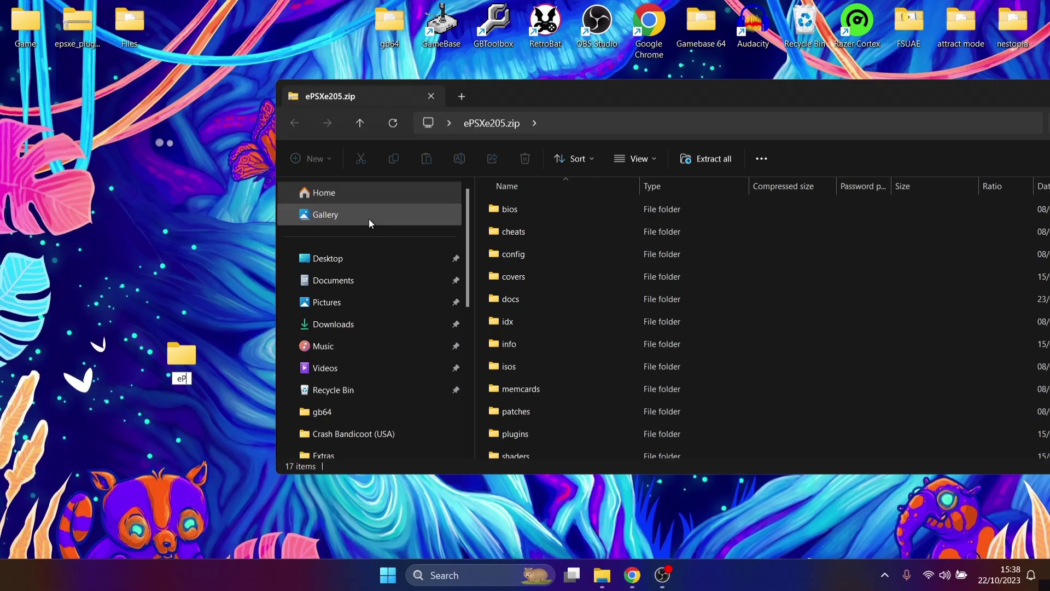
{"action": "type", "text": "SXwe"}
{"action": "key", "text": "BackSpace"}
{"action": "key", "text": "BackSpace"}
{"action": "type", "text": "e"}
{"action": "key", "text": "Return"}
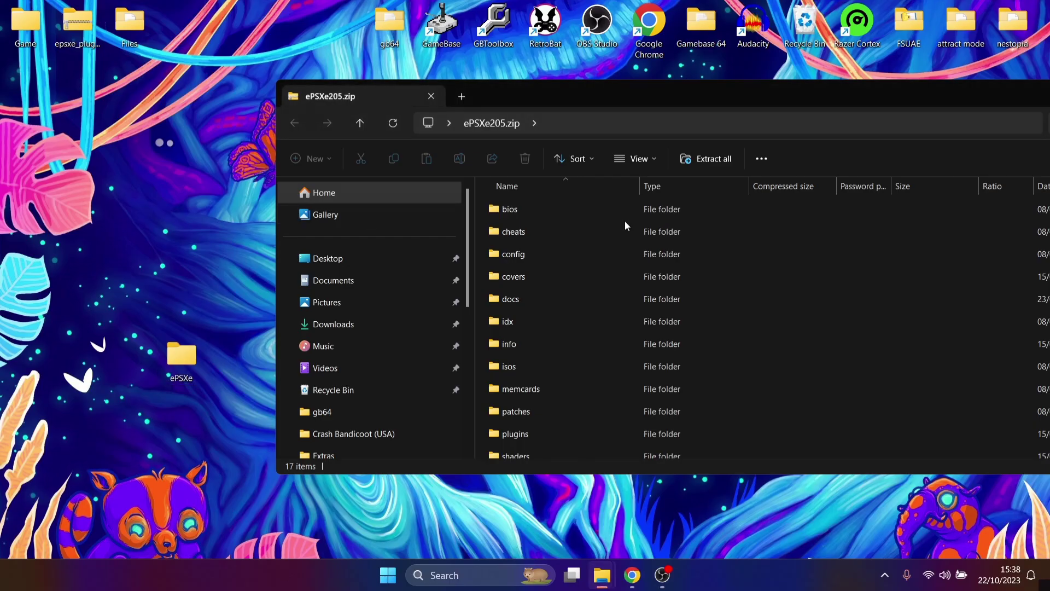
- Extract the complete contents of the ePSXe205.zip archive into the ePSXe folder on the desktop
{"action": "left_click", "coordinate": [609, 237]}
{"action": "key", "text": "ctrl+a"}
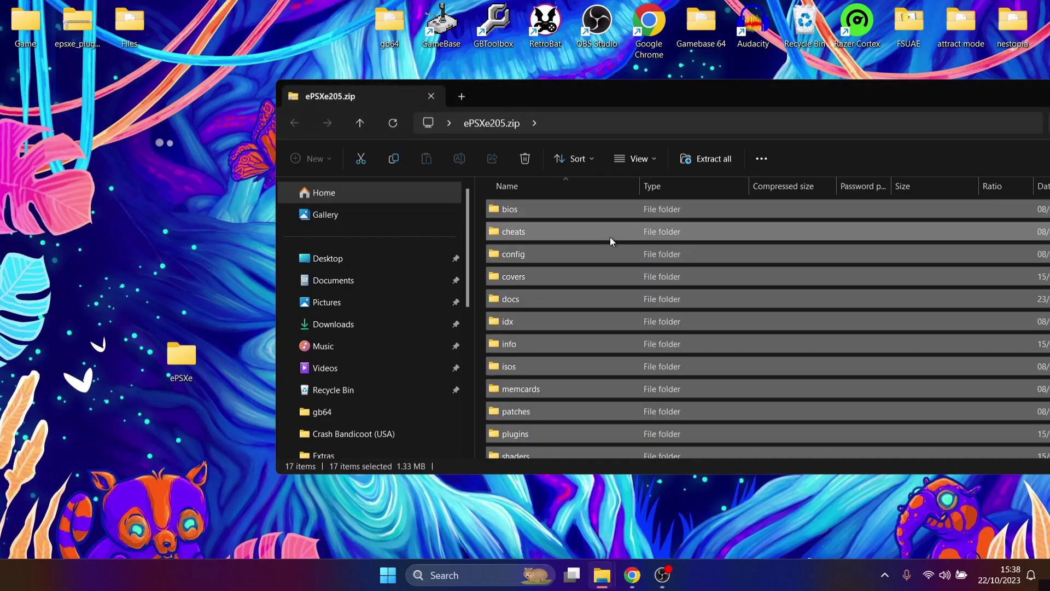
{"action": "left_click_drag", "start_coordinate": [520, 214], "coordinate": [184, 360]}
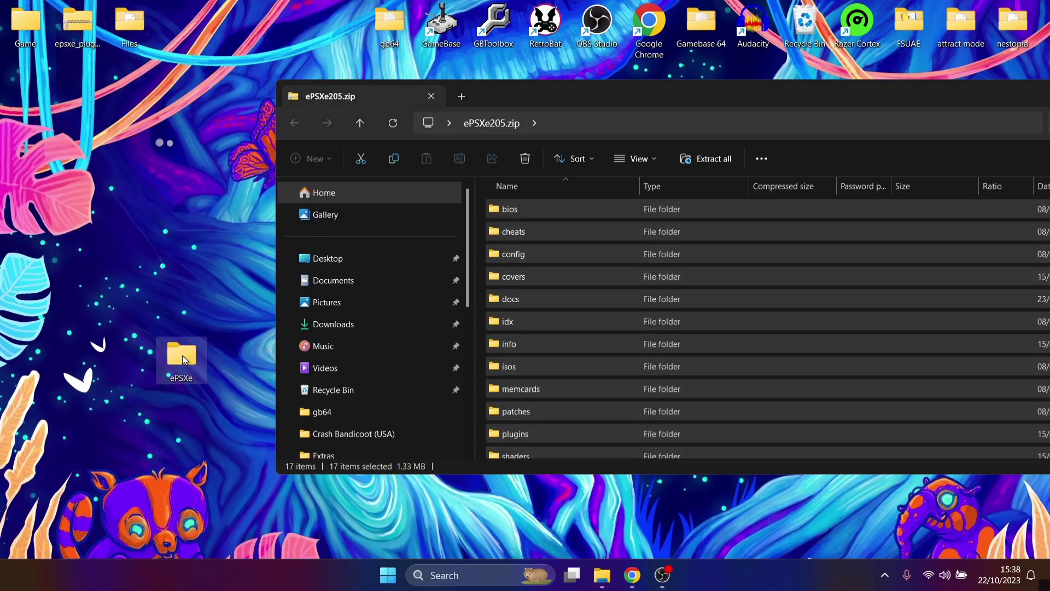
- Close the archive window and delete ePSXe205.zip from the desktop
{"action": "left_click_drag", "start_coordinate": [816, 95], "coordinate": [819, 127]}
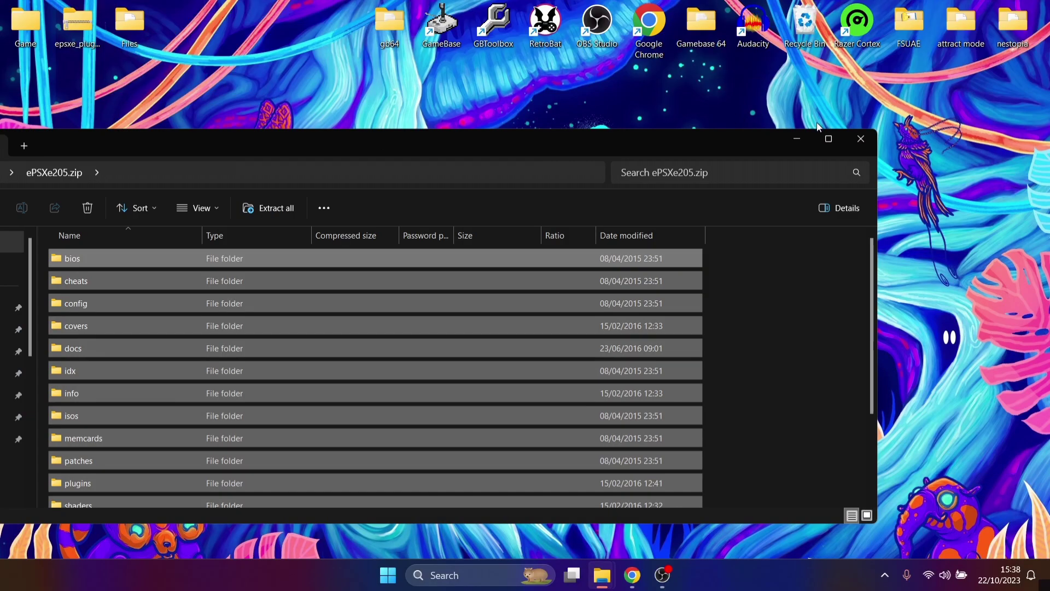
{"action": "left_click", "coordinate": [861, 138]}
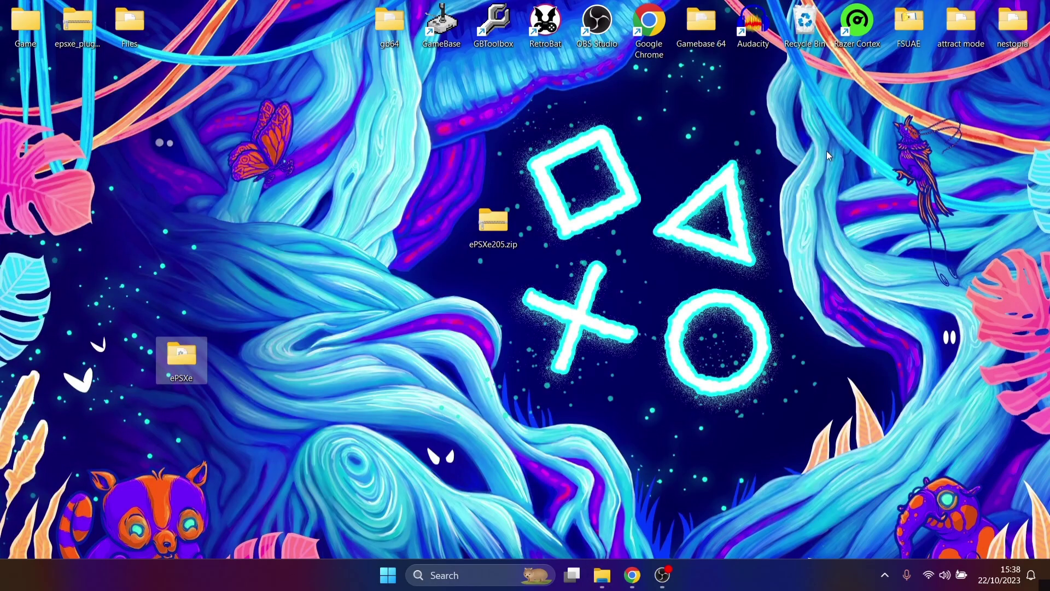
{"action": "right_click", "coordinate": [504, 225]}
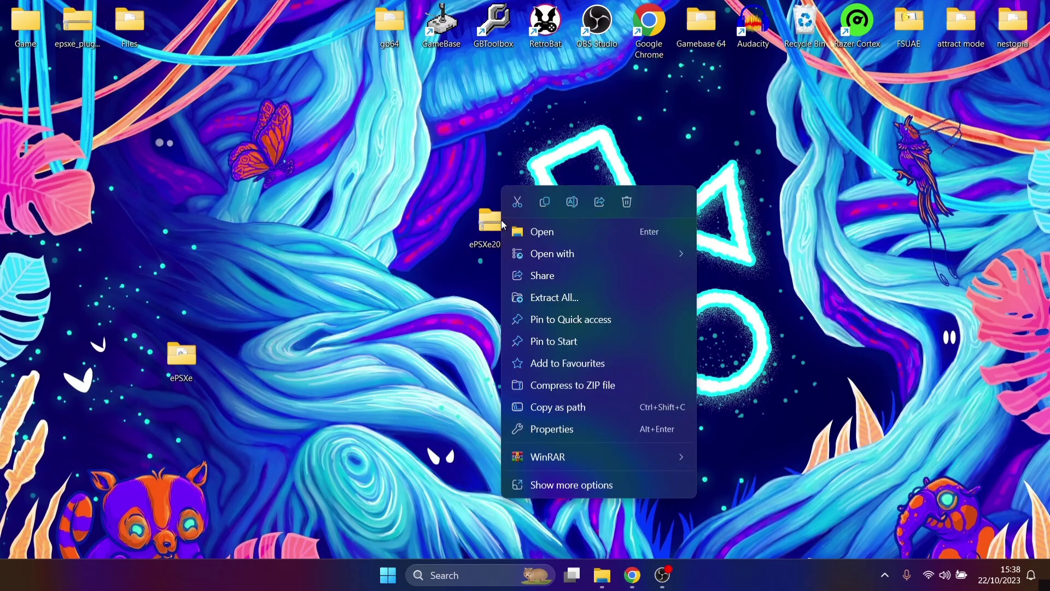
{"action": "key", "text": "Escape"}
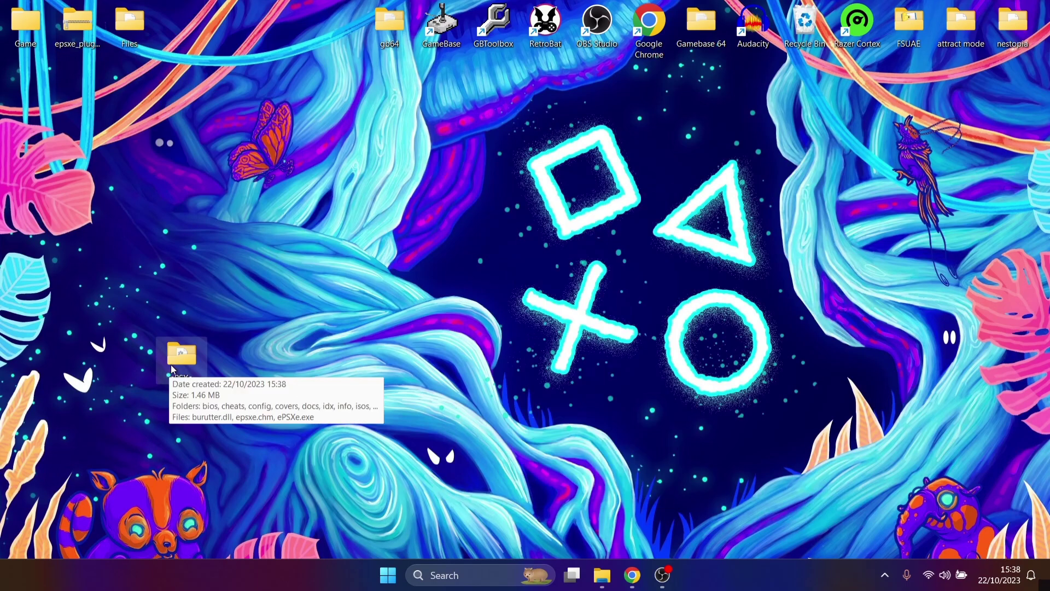
- Open the ePSXe folder on the desktop and go to its bios subfolder
{"action": "double_click", "coordinate": [181, 354]}
{"action": "left_click_drag", "start_coordinate": [392, 143], "coordinate": [429, 134]}
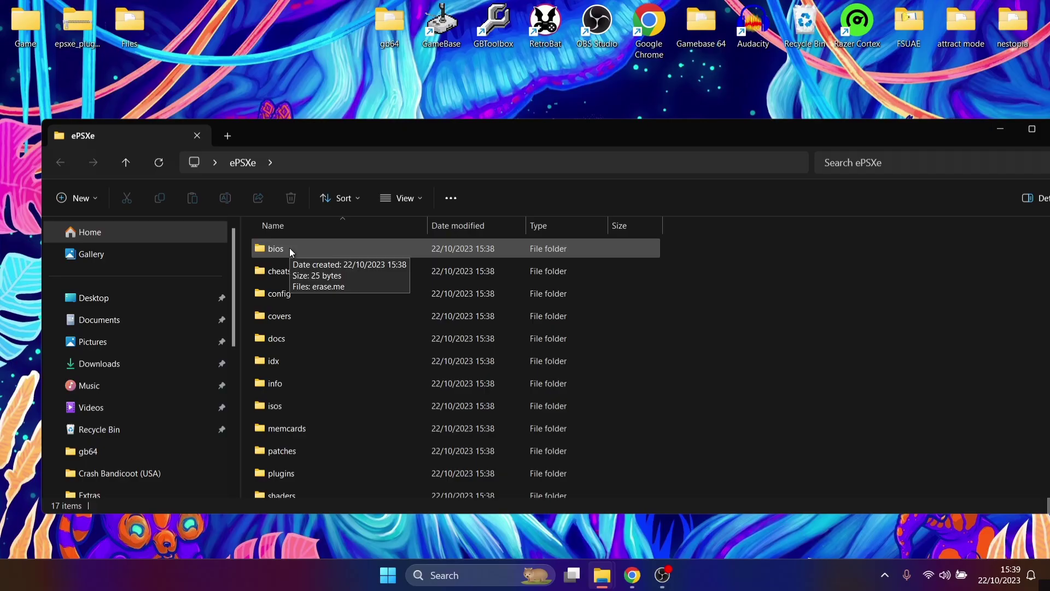
{"action": "left_click", "coordinate": [337, 249]}
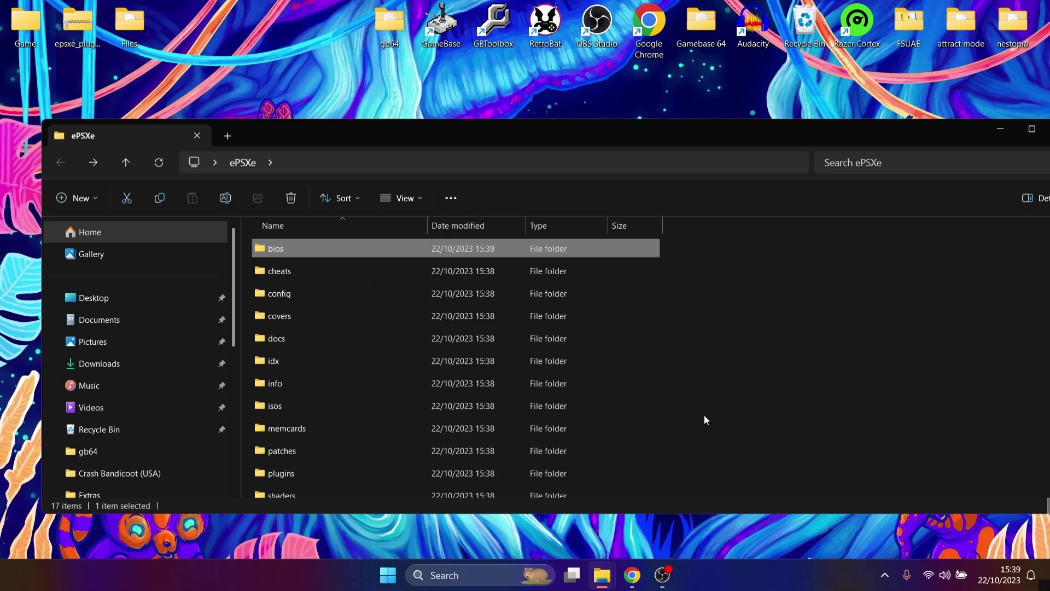
- Review the ePSXe plug-ins collection details on the web page, and delete remove.me from ePSXe's plugins folder
{"action": "key", "text": "alt+Tab"}
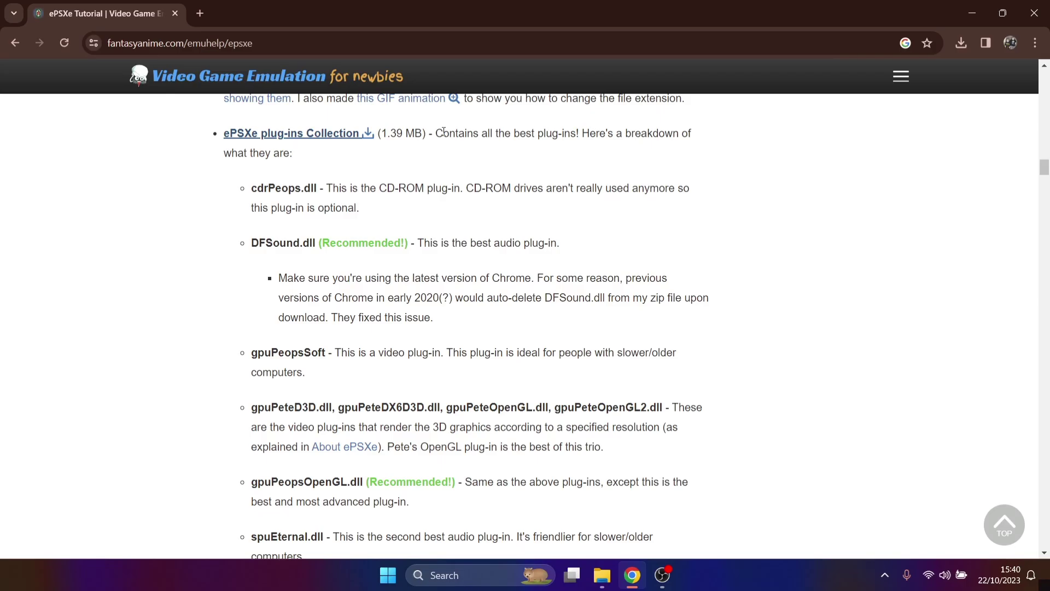
{"action": "key", "text": "alt+Tab"}
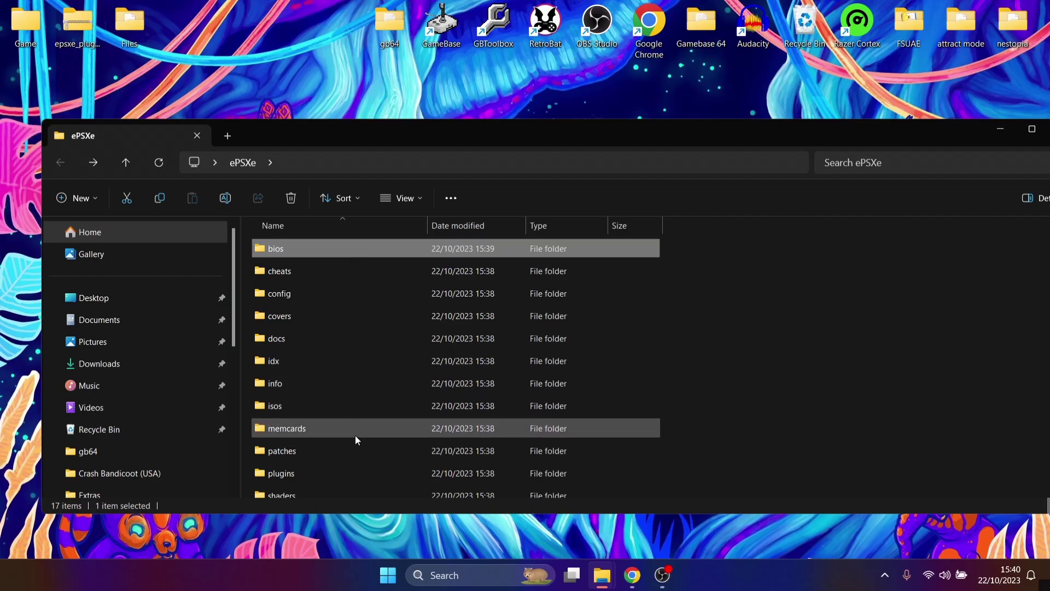
{"action": "double_click", "coordinate": [353, 470]}
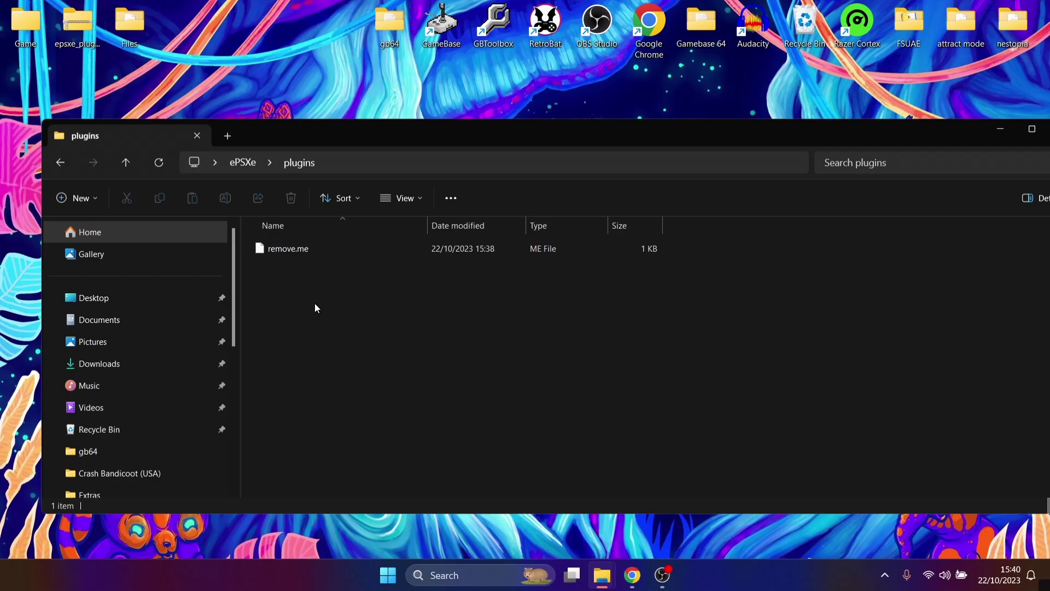
{"action": "left_click", "coordinate": [304, 253]}
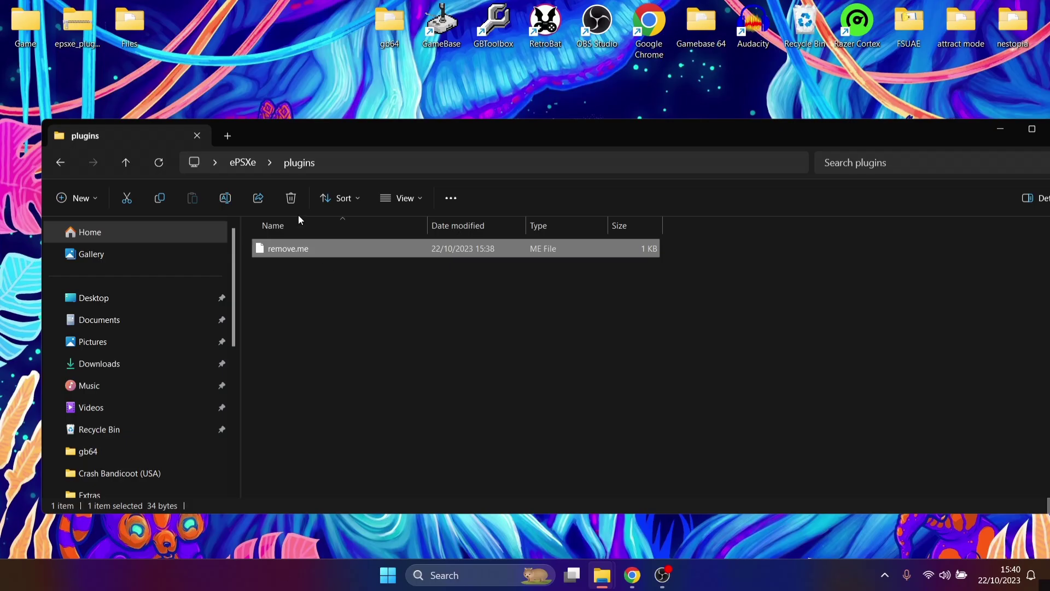
{"action": "left_click", "coordinate": [291, 200]}
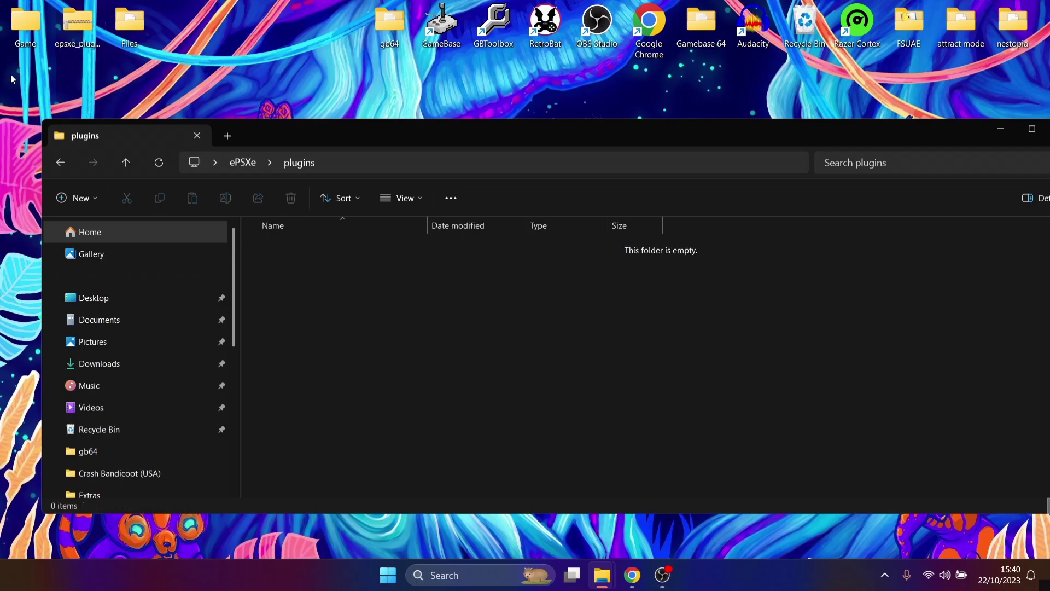
- Copy the complete contents of the desktop archive epsxe_plugins.zip into ePSXe's plugins folder
{"action": "double_click", "coordinate": [71, 28]}
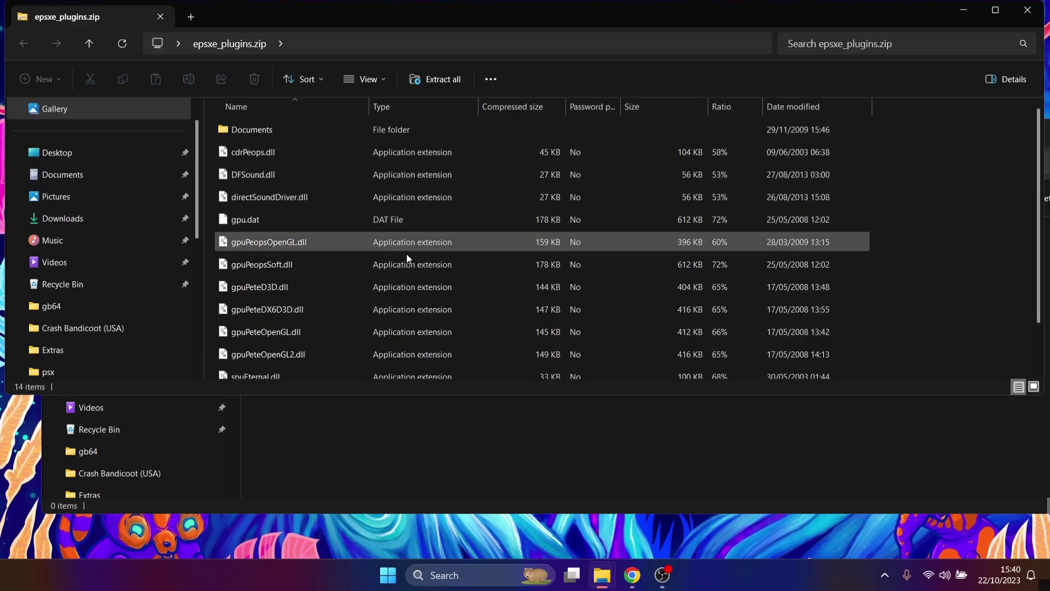
{"action": "left_click", "coordinate": [343, 199]}
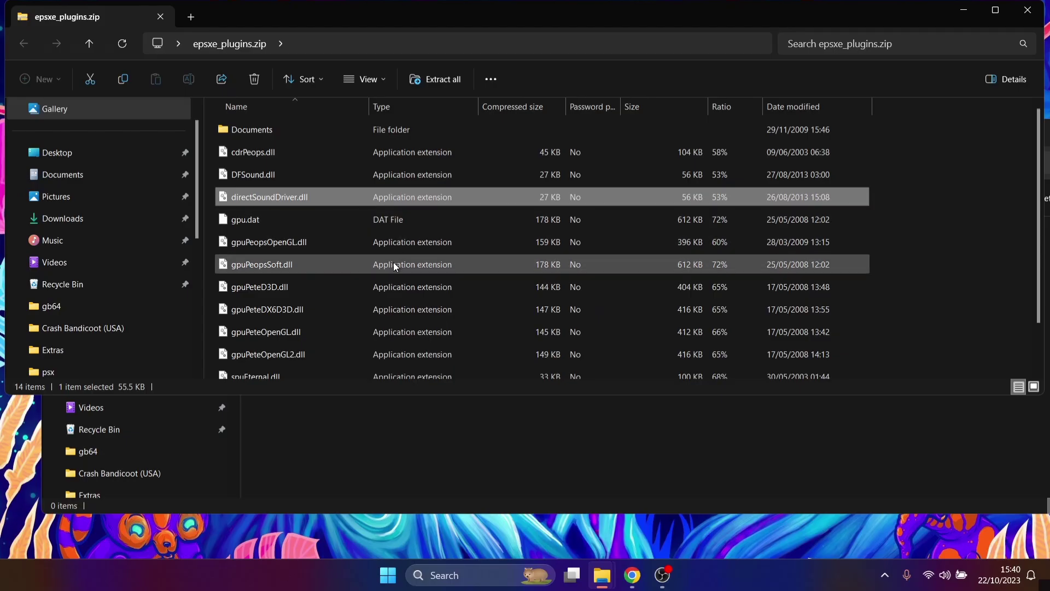
{"action": "key", "text": "ctrl+a"}
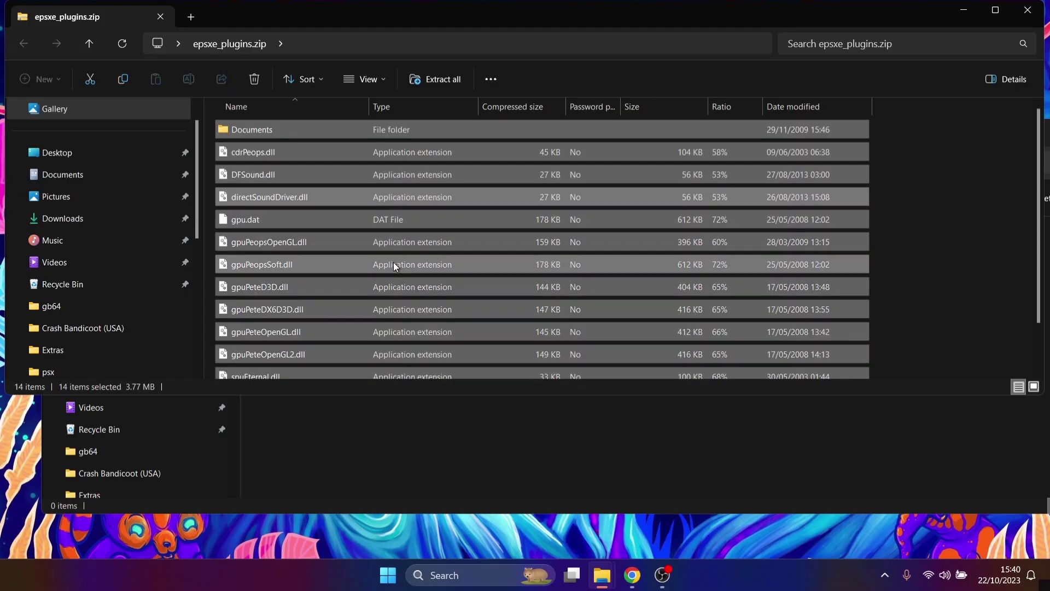
{"action": "left_click_drag", "start_coordinate": [254, 177], "coordinate": [460, 431]}
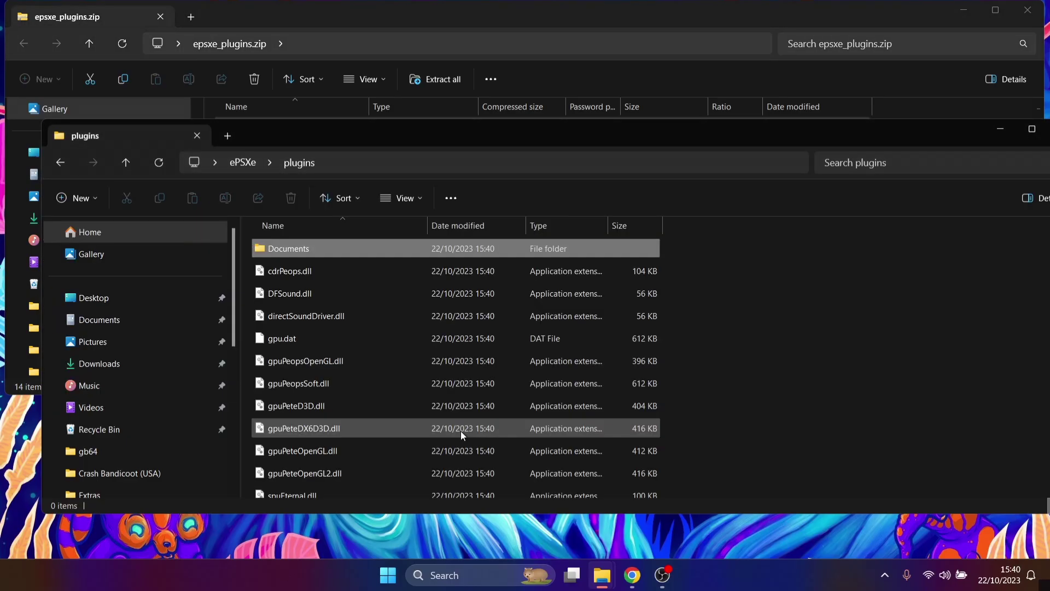
- Delete erase.me from the isos subfolder of ePSXe and return to the maximized ePSXe folder
{"action": "key", "text": "super+Up"}
{"action": "key", "text": "alt+Left"}
{"action": "left_click", "coordinate": [681, 278]}
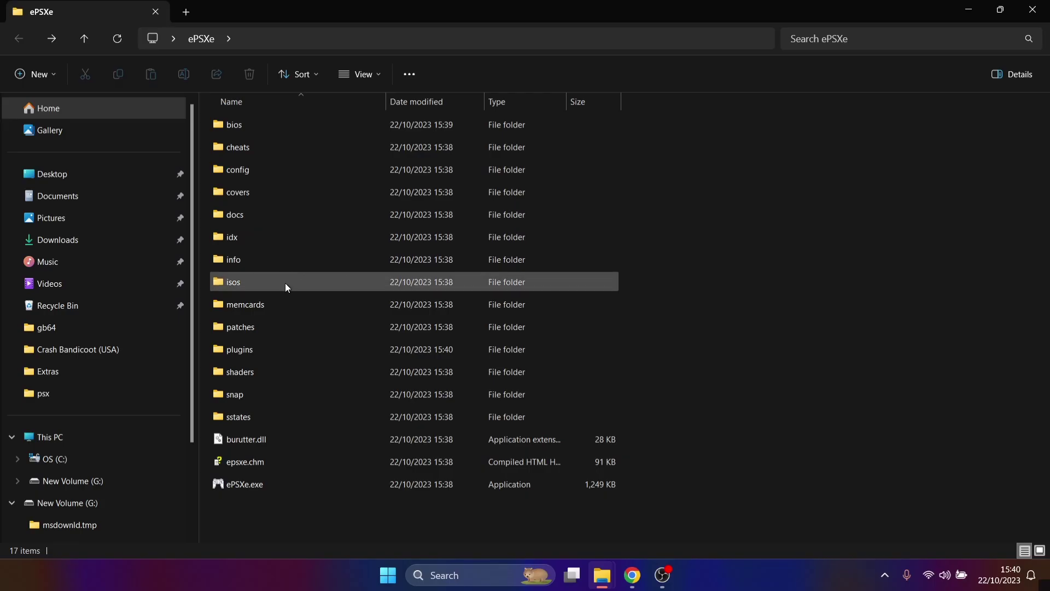
{"action": "mouse_move", "coordinate": [286, 284]}
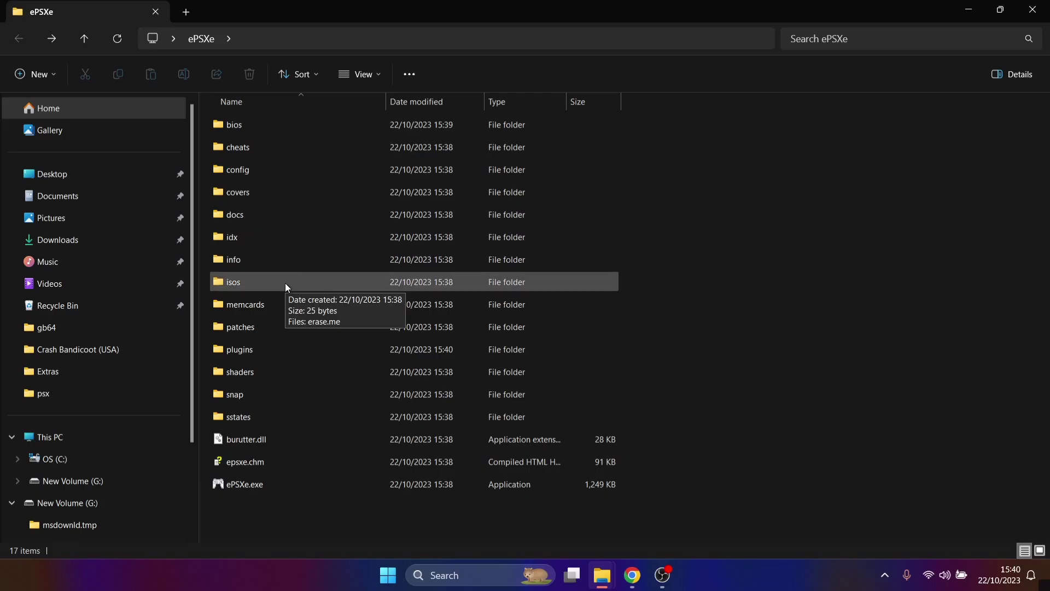
{"action": "double_click", "coordinate": [284, 283]}
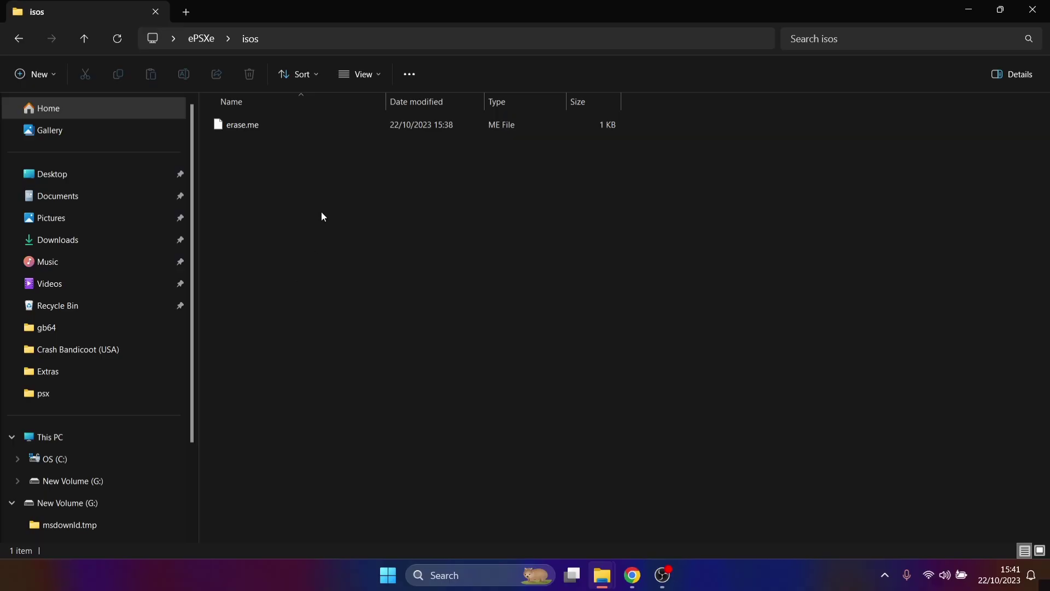
{"action": "left_click", "coordinate": [273, 129]}
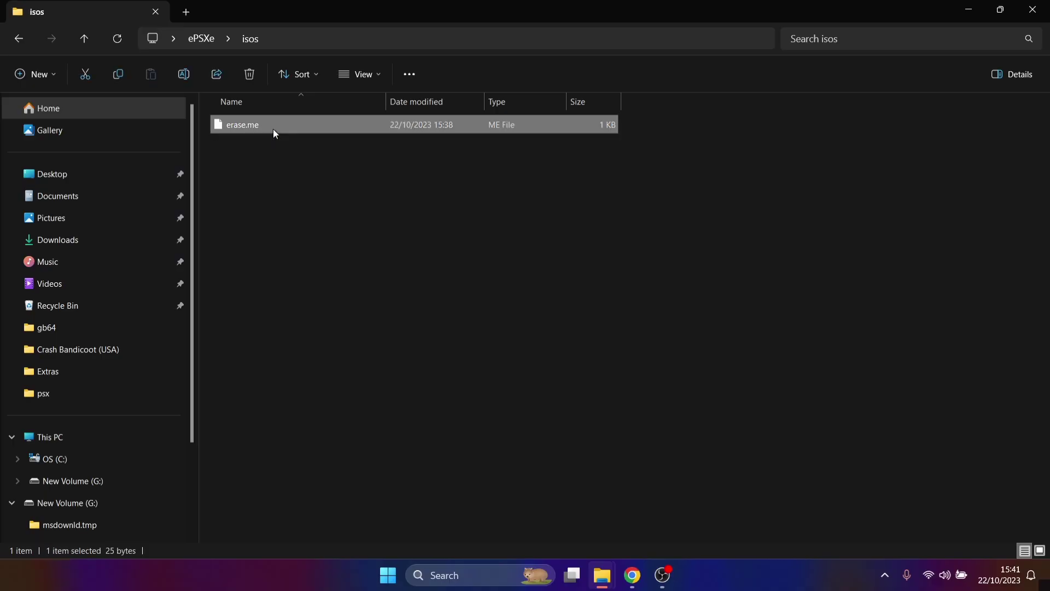
{"action": "left_click", "coordinate": [250, 75]}
{"action": "left_click", "coordinate": [19, 38]}
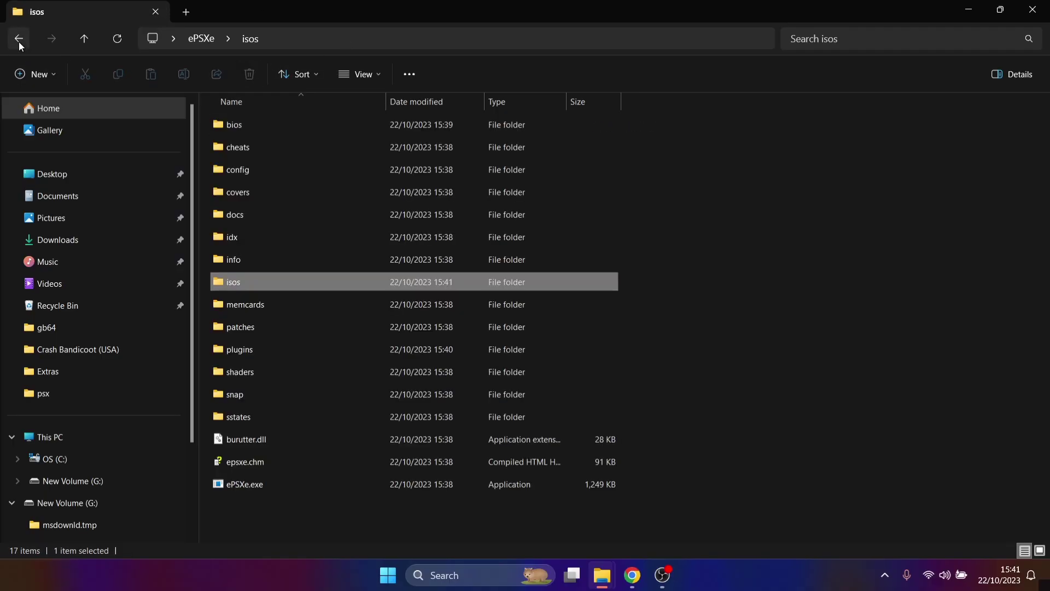
- Create a new folder named bin inside the ePSXe folder
{"action": "right_click", "coordinate": [286, 509]}
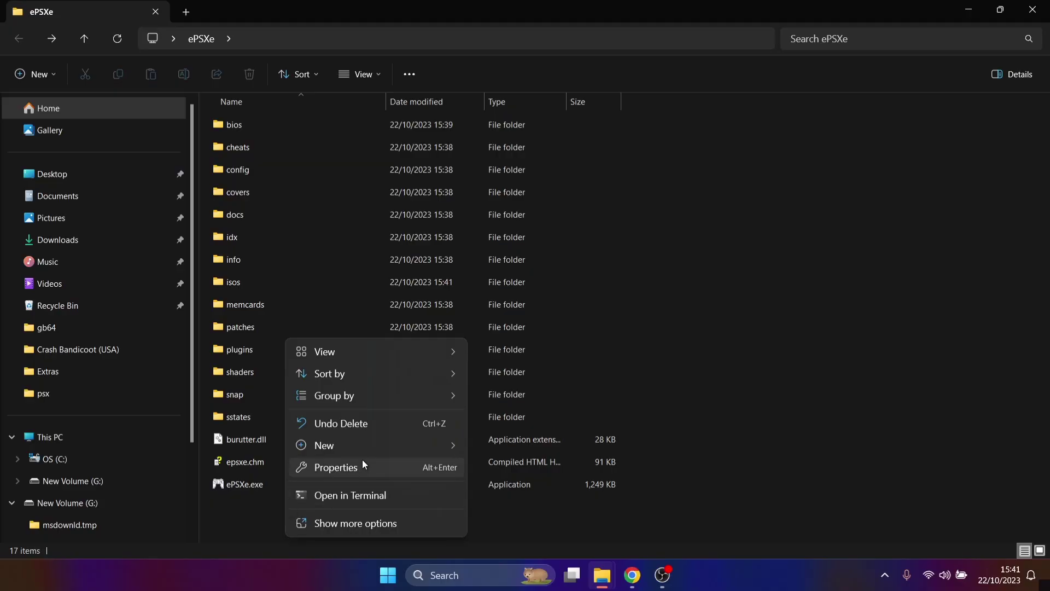
{"action": "mouse_move", "coordinate": [366, 452]}
{"action": "left_click", "coordinate": [521, 311]}
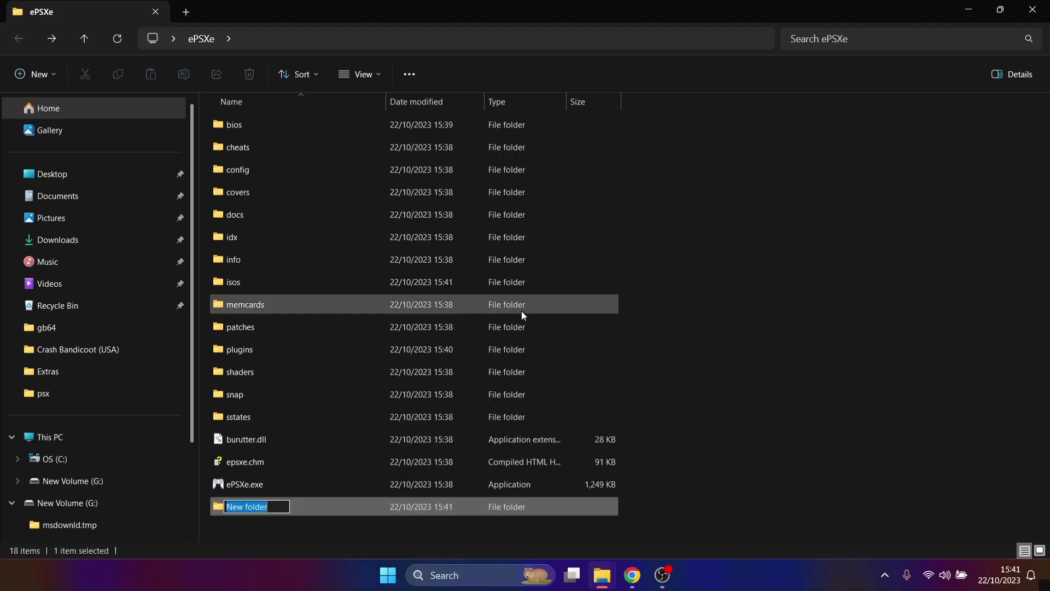
{"action": "type", "text": "bun"}
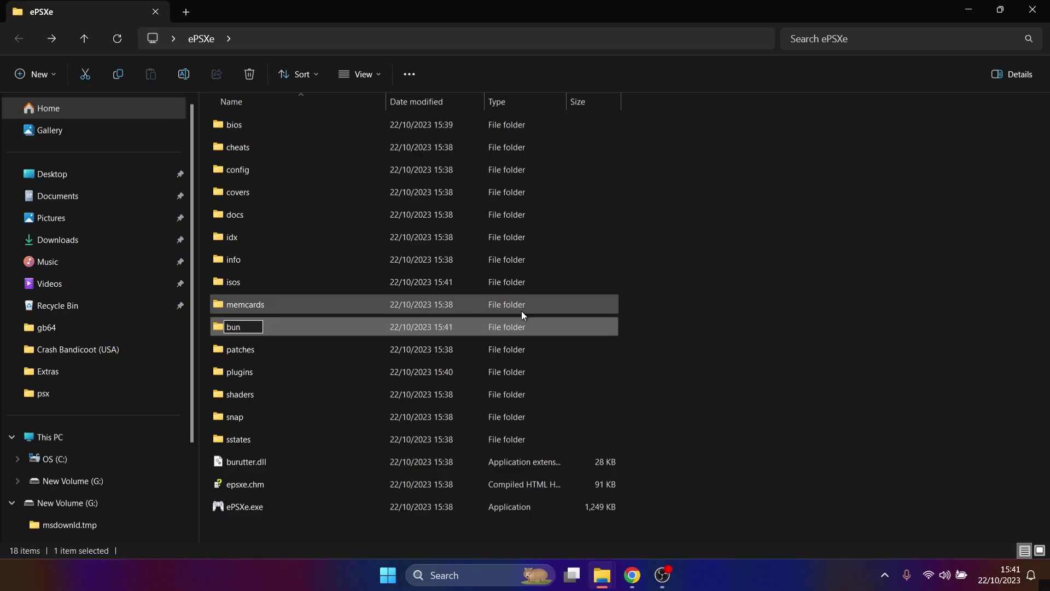
{"action": "key", "text": "BackSpace"}
{"action": "key", "text": "BackSpace"}
{"action": "key", "text": "BackSpace"}
{"action": "type", "text": "bin"}
{"action": "key", "text": "Return"}
- Move the Crash Bandicoot (USA) folder from the desktop's Game folder into ePSXe's bin folder, and close the Game window
{"action": "double_click", "coordinate": [627, 5]}
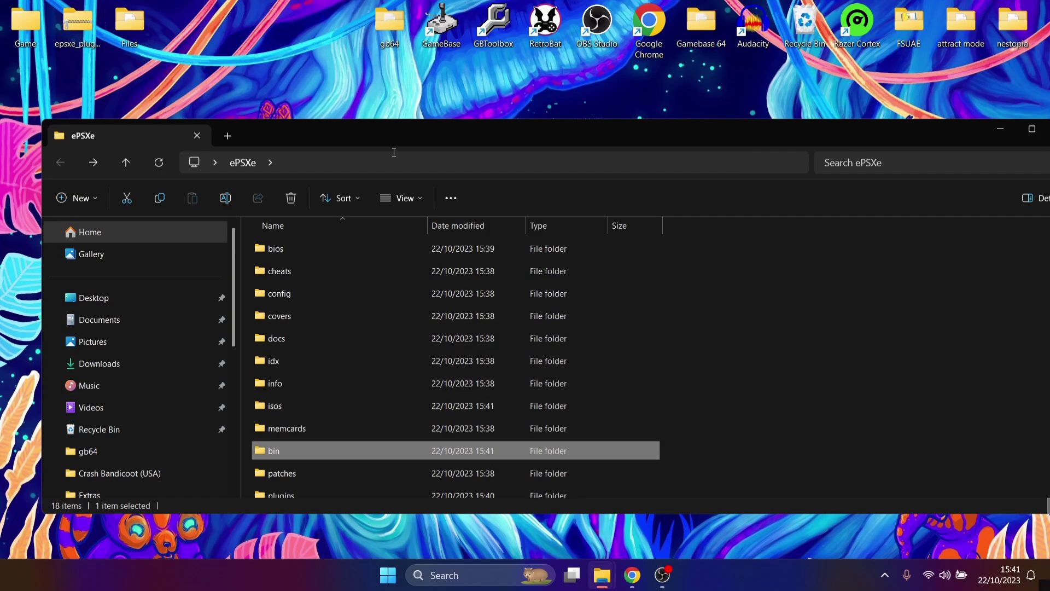
{"action": "double_click", "coordinate": [317, 451]}
{"action": "double_click", "coordinate": [25, 22]}
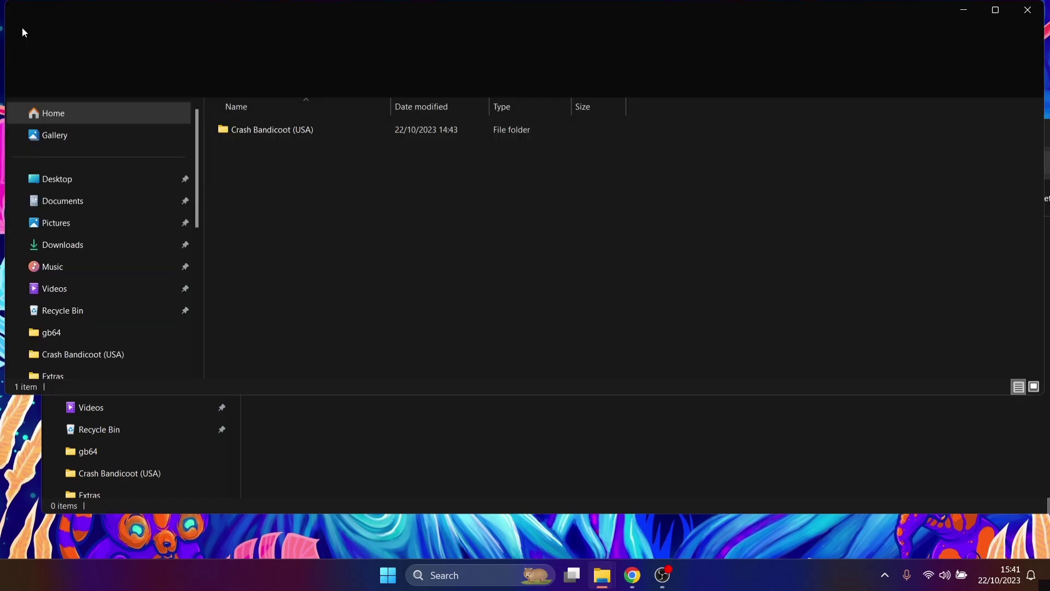
{"action": "left_click", "coordinate": [259, 130]}
{"action": "left_click_drag", "start_coordinate": [260, 129], "coordinate": [400, 431]}
{"action": "left_click", "coordinate": [1040, 14]}
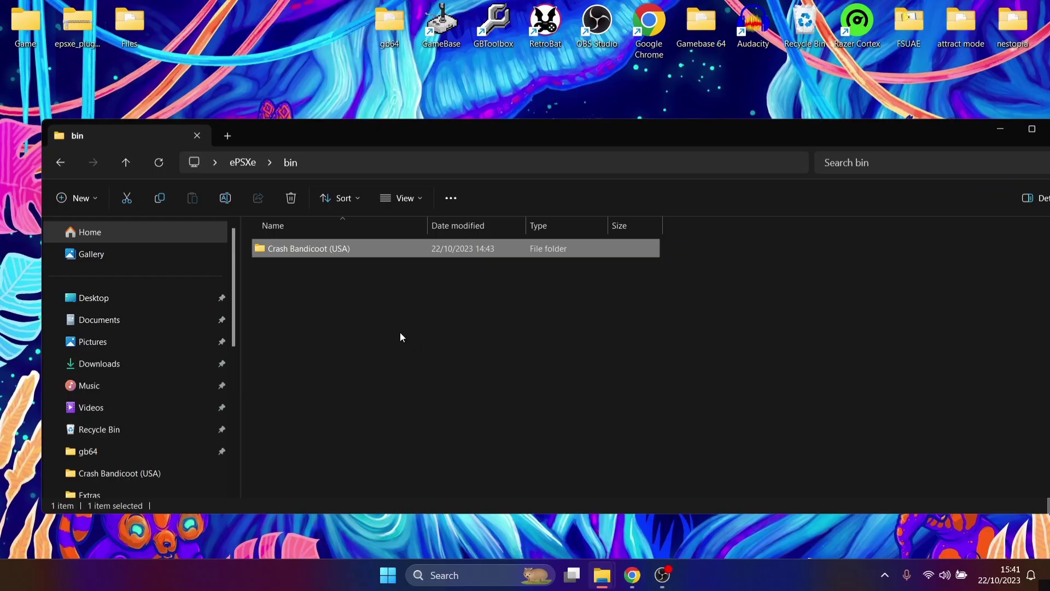
- Check the contents of the Crash Bandicoot (USA) and isos folders, and return to the main ePSXe folder
{"action": "double_click", "coordinate": [319, 249]}
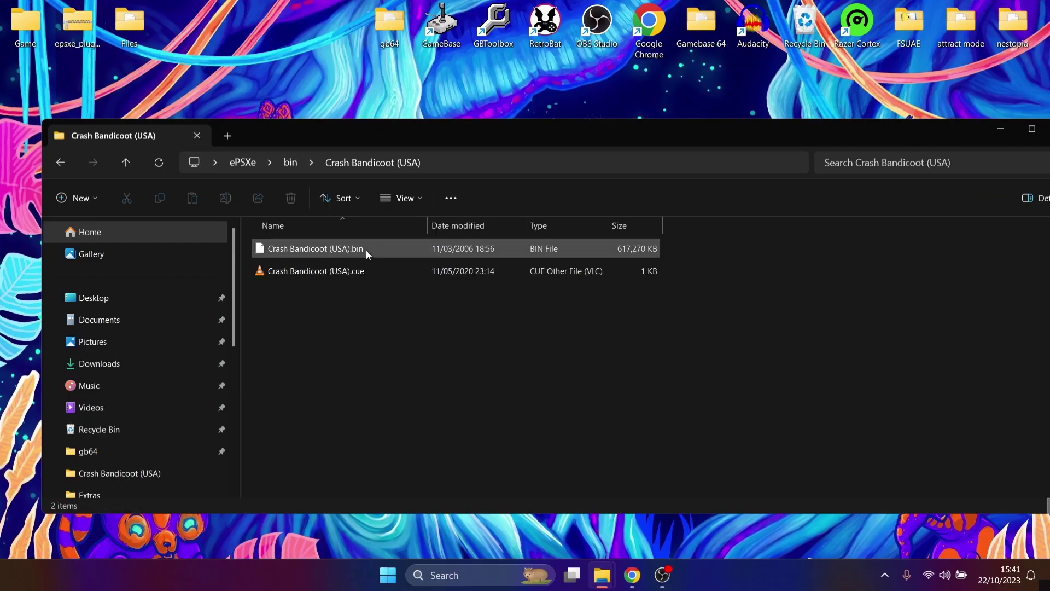
{"action": "left_click", "coordinate": [62, 162]}
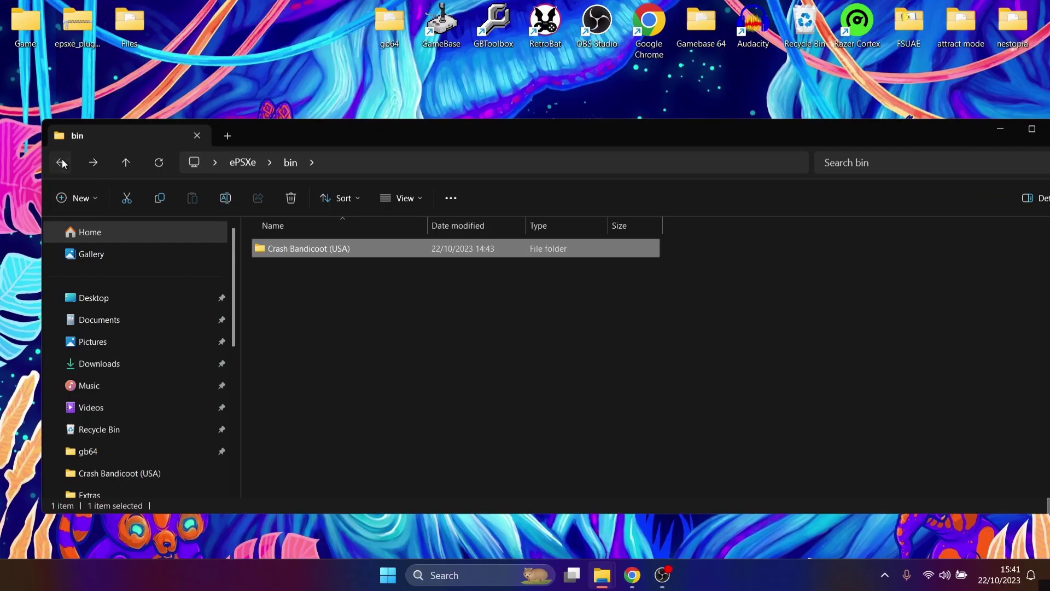
{"action": "left_click", "coordinate": [61, 161]}
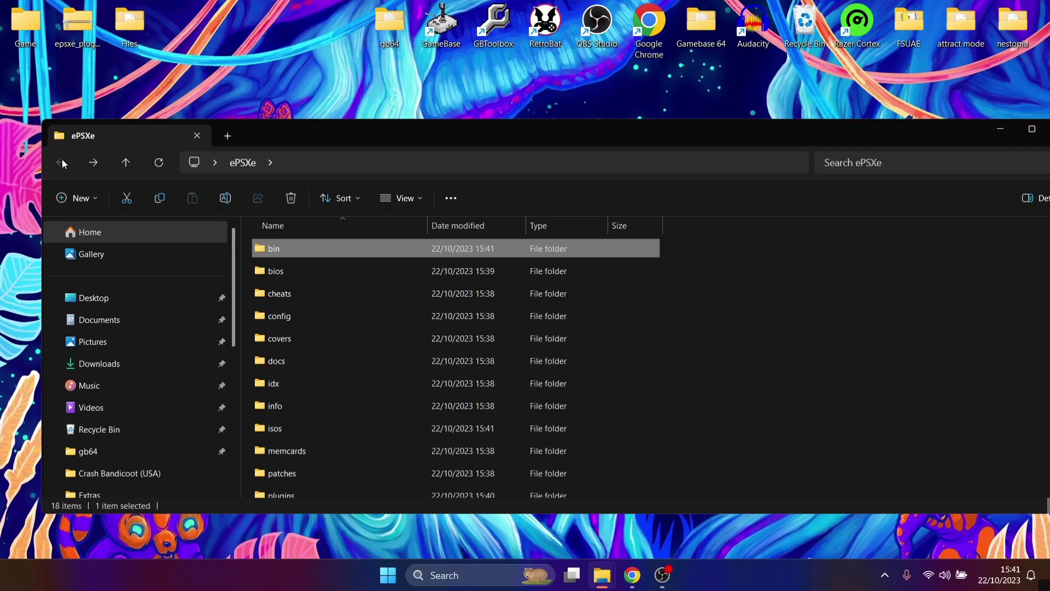
{"action": "double_click", "coordinate": [375, 428]}
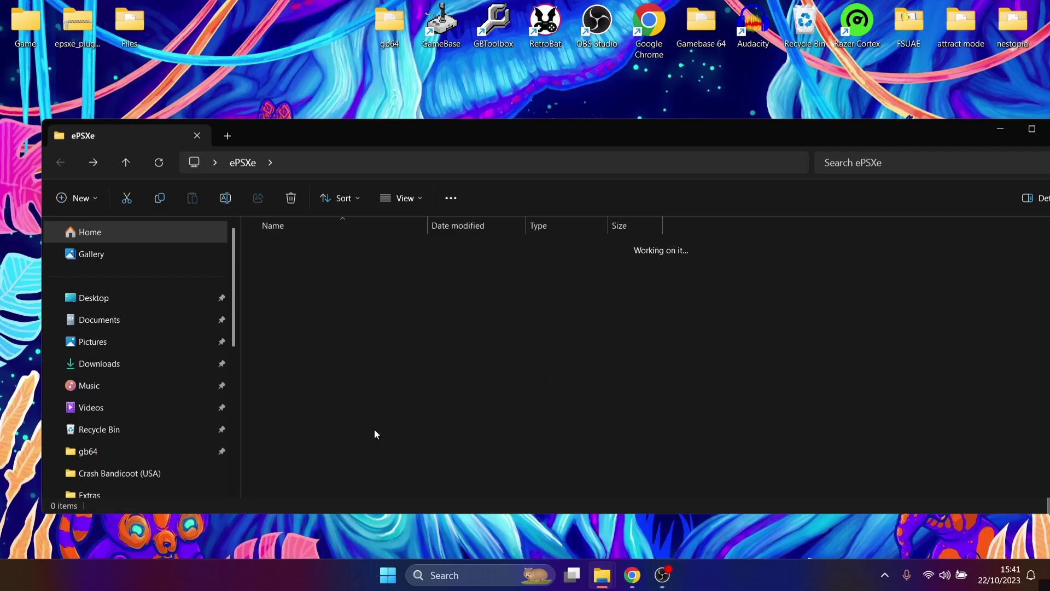
{"action": "double_click", "coordinate": [279, 137]}
{"action": "left_click", "coordinate": [18, 36]}
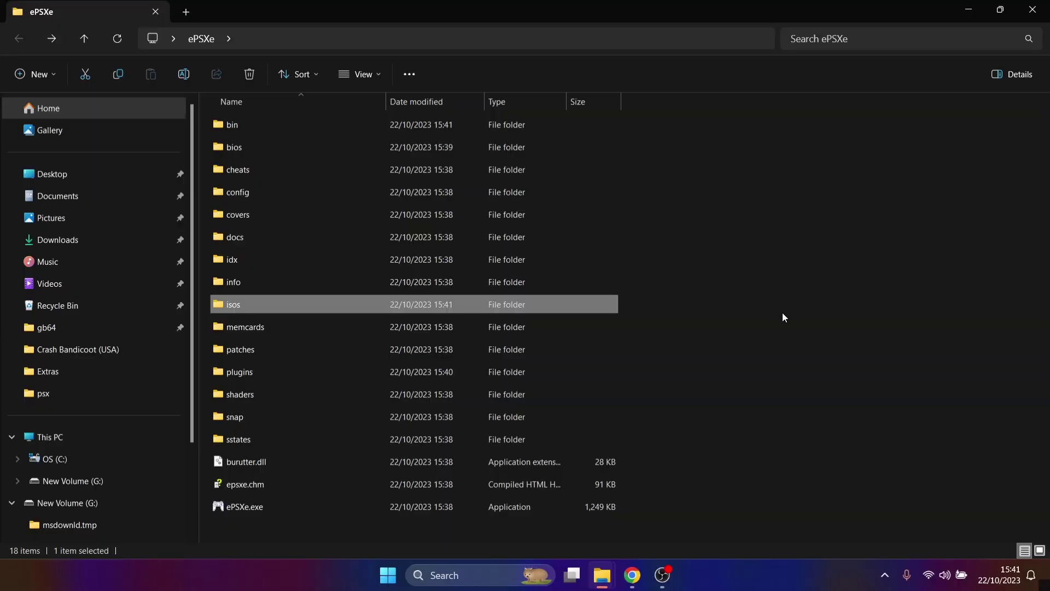
{"action": "left_click", "coordinate": [783, 331]}
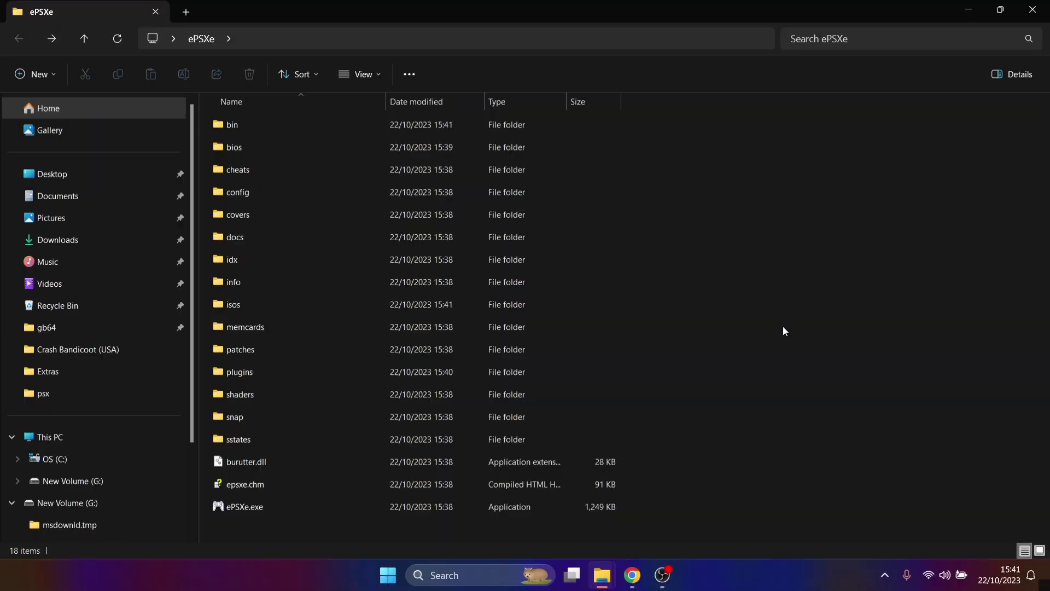
- Launch ePSXe.exe and start its configuration Wizard Guide
{"action": "double_click", "coordinate": [303, 507]}
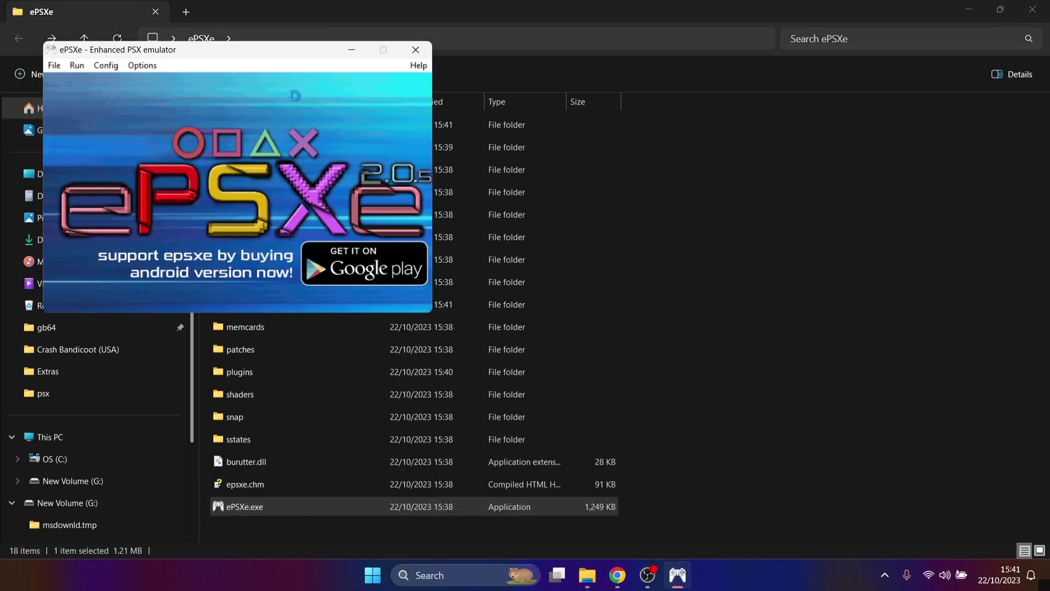
{"action": "left_click_drag", "start_coordinate": [123, 52], "coordinate": [267, 133]}
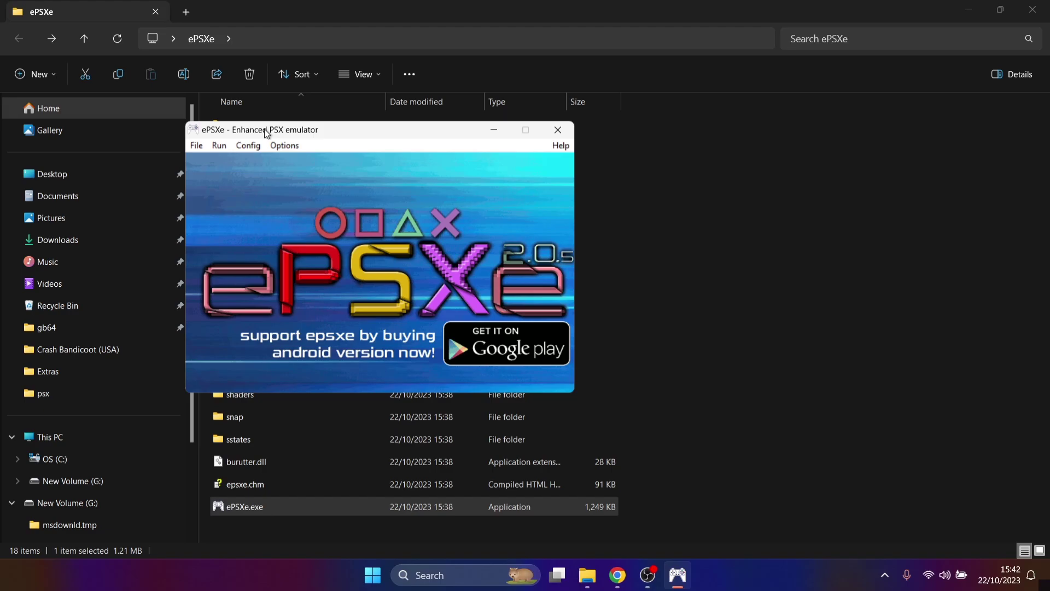
{"action": "left_click", "coordinate": [254, 145]}
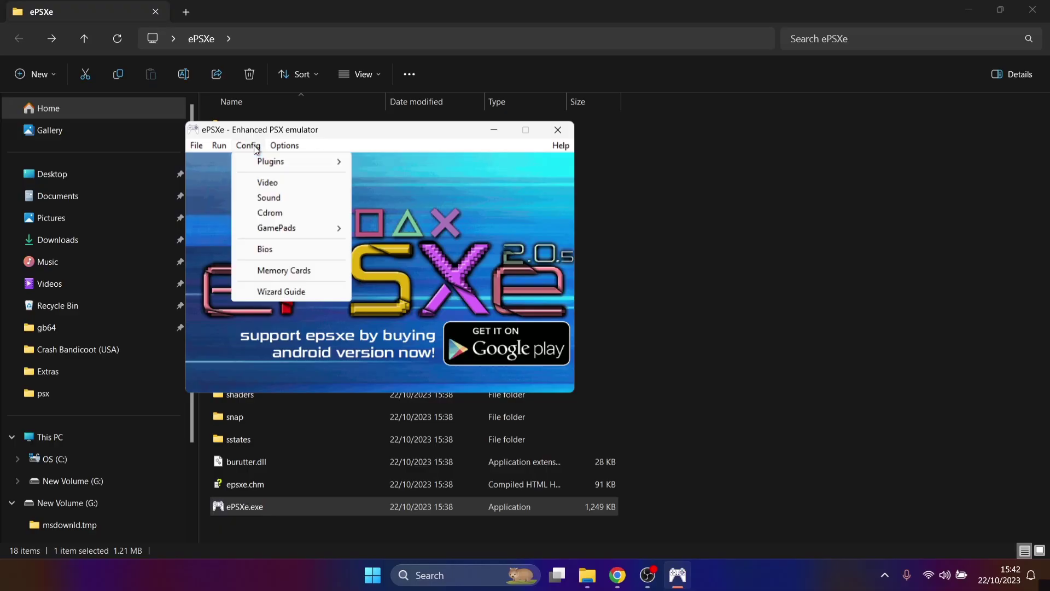
{"action": "left_click", "coordinate": [291, 294]}
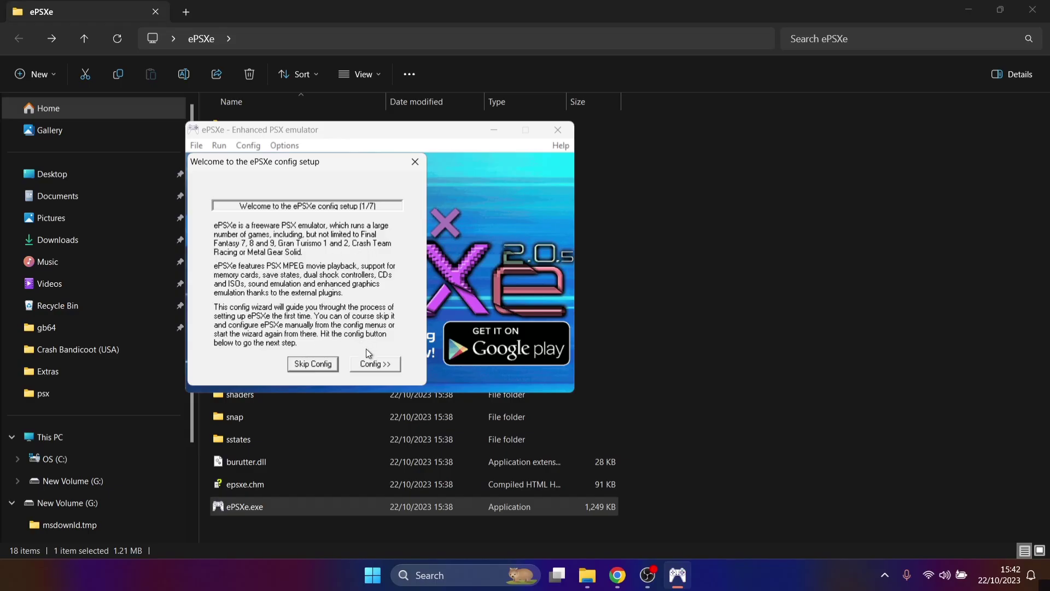
- Begin the configuration wizard and set the BIOS to scph1001 - US (Recommended)
{"action": "left_click", "coordinate": [390, 363]}
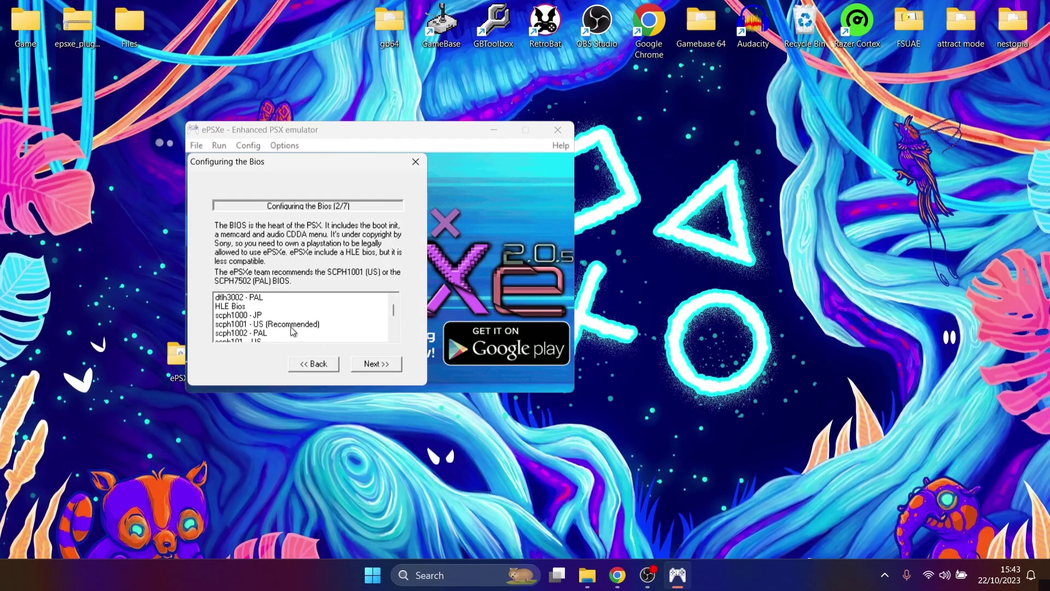
{"action": "left_click", "coordinate": [320, 326]}
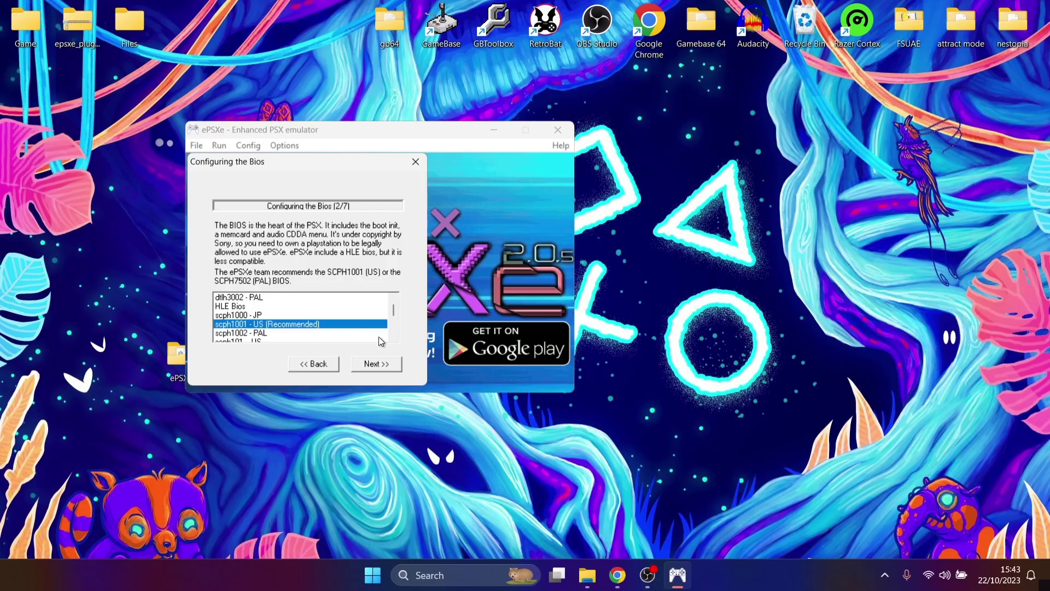
{"action": "left_click", "coordinate": [377, 364]}
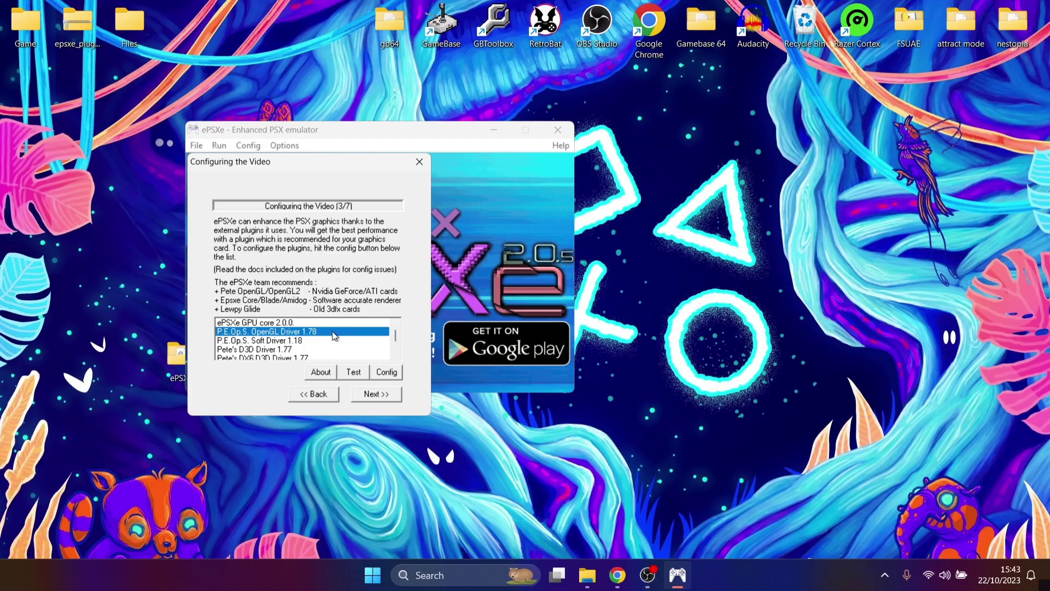
- Accept P.E.Op.S. OpenGL Driver 1.78 as the video plugin and DirectSound Driver 1.0 as the sound plugin
{"action": "left_click", "coordinate": [368, 395]}
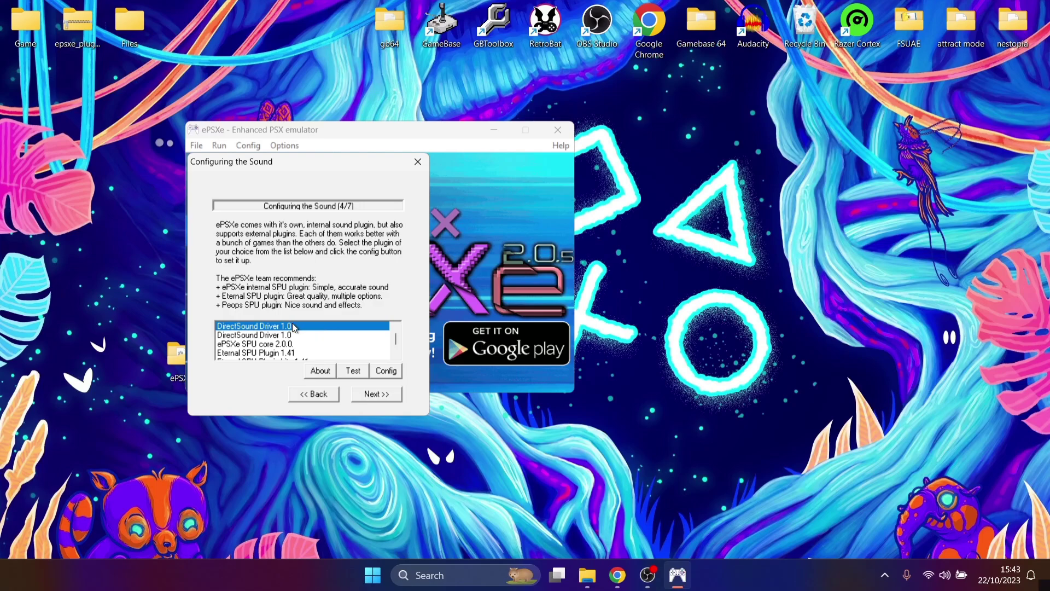
{"action": "left_click", "coordinate": [376, 393]}
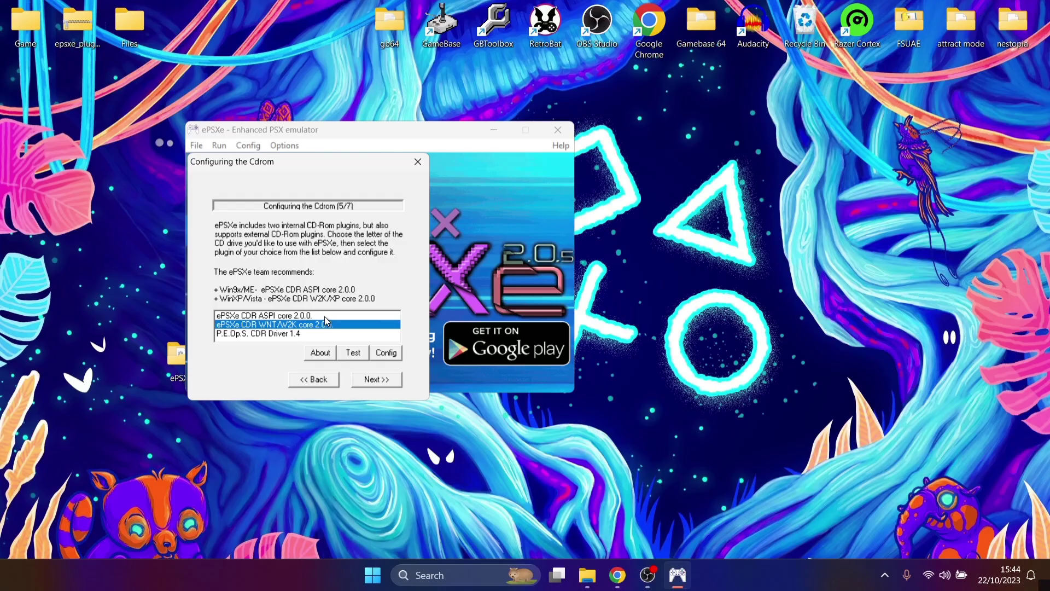
- Choose ePSXe CDR WNT/W2K core 2.0.0 as the CD-ROM plugin and continue to the pad configuration
{"action": "left_click", "coordinate": [325, 316]}
{"action": "left_click", "coordinate": [333, 327]}
{"action": "left_click", "coordinate": [373, 382]}
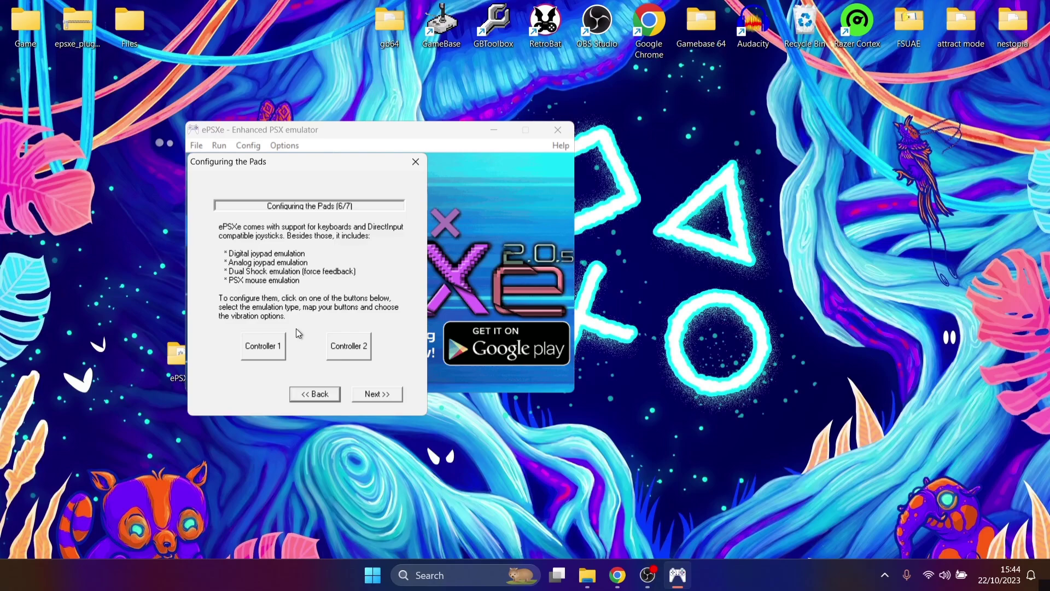
- Open the gamepad configuration for Controller 1 and go through the L2, L1, Up and Left button assignments
{"action": "left_click", "coordinate": [269, 350]}
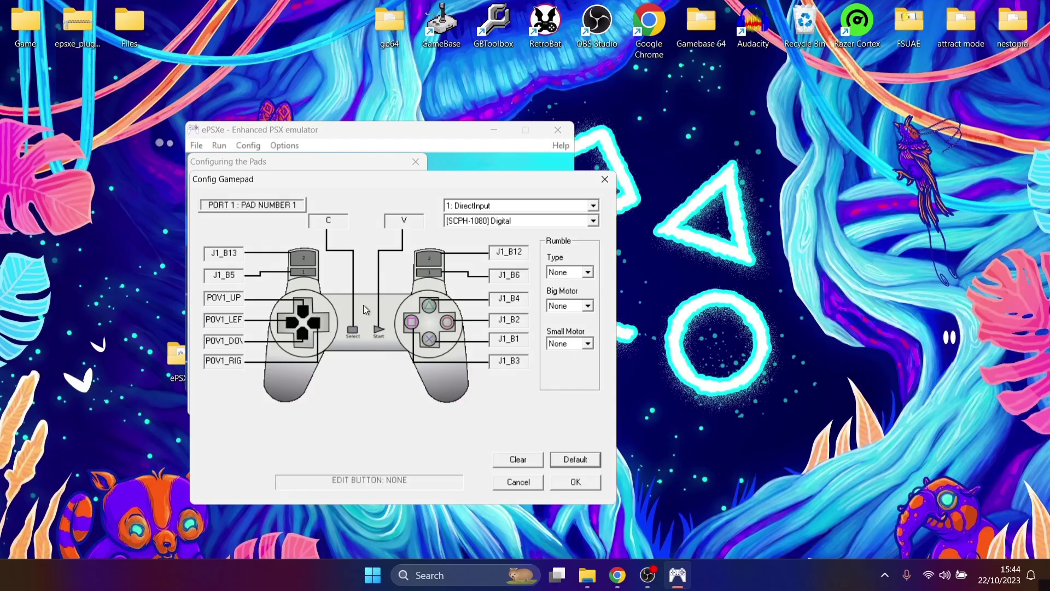
{"action": "left_click", "coordinate": [226, 253]}
{"action": "left_click", "coordinate": [232, 272]}
{"action": "left_click", "coordinate": [233, 302]}
{"action": "left_click", "coordinate": [233, 322]}
- Set Controller 1's input type to XInput, accept it and complete the configuration wizard
{"action": "left_click", "coordinate": [506, 206]}
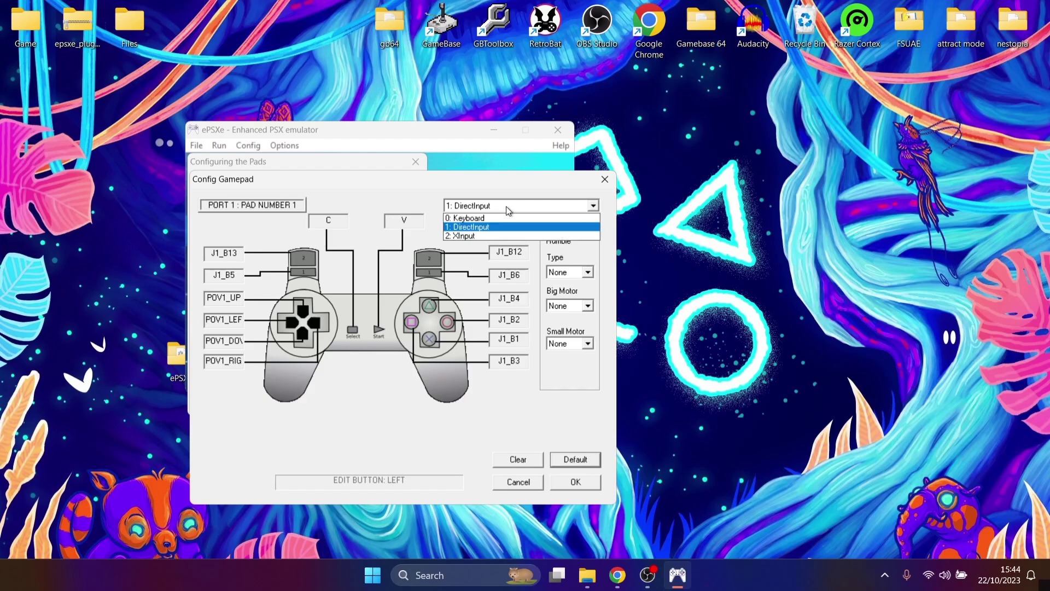
{"action": "left_click", "coordinate": [504, 238]}
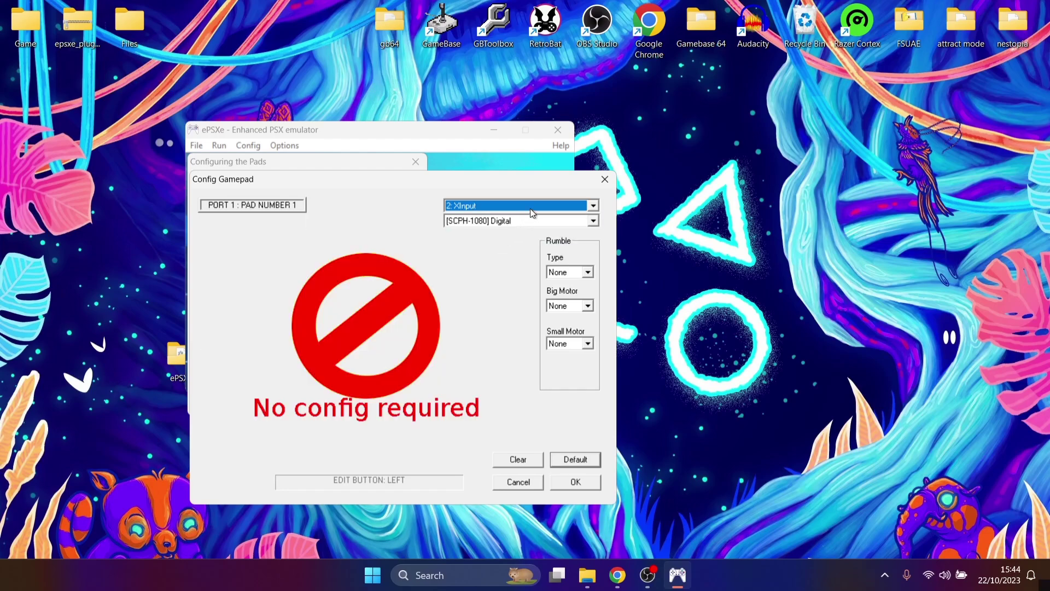
{"action": "scroll", "coordinate": [530, 208], "scroll_direction": "up", "scroll_amount": 1}
{"action": "left_click", "coordinate": [579, 483]}
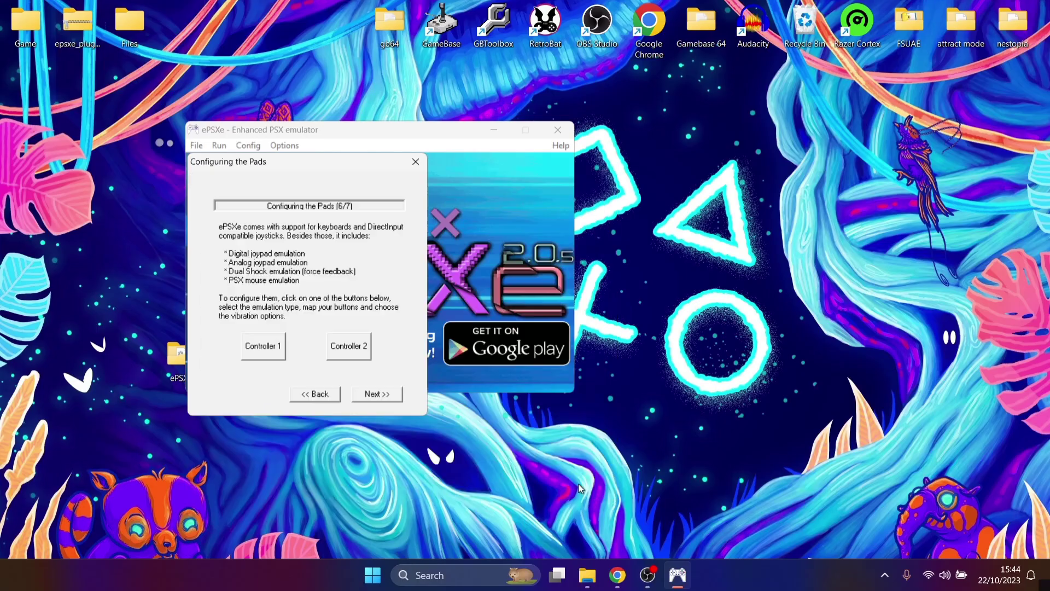
{"action": "left_click", "coordinate": [365, 394]}
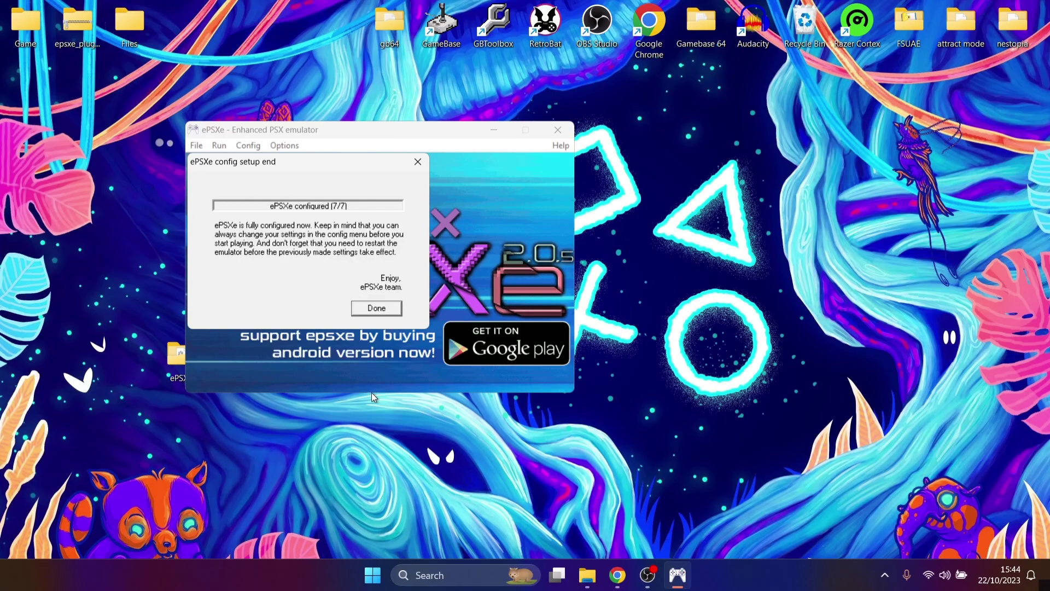
{"action": "left_click", "coordinate": [374, 311]}
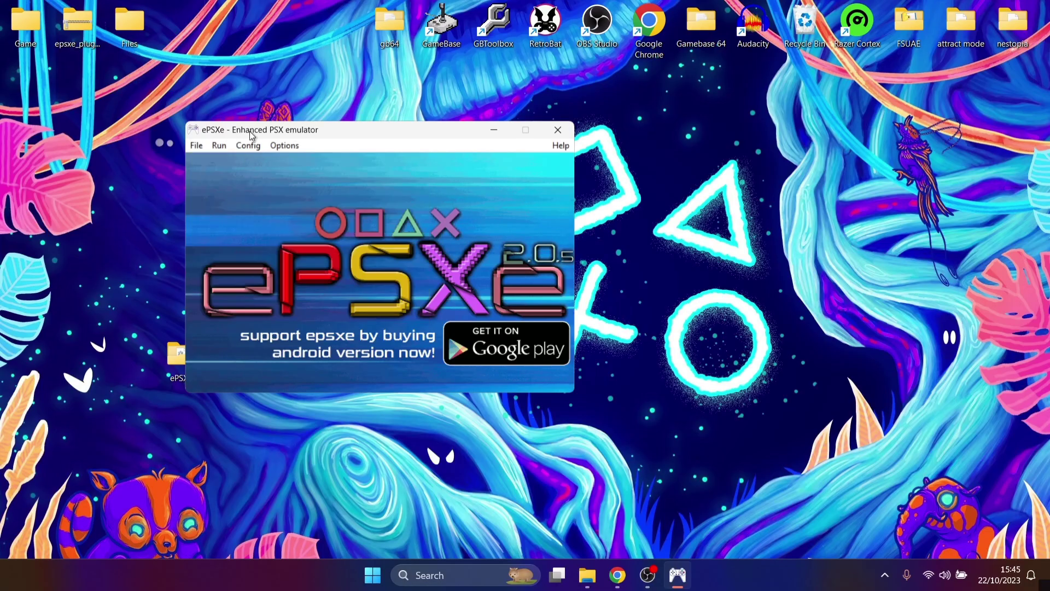
- Set the emulator's CPU overclocking option to x1
{"action": "left_click", "coordinate": [285, 146]}
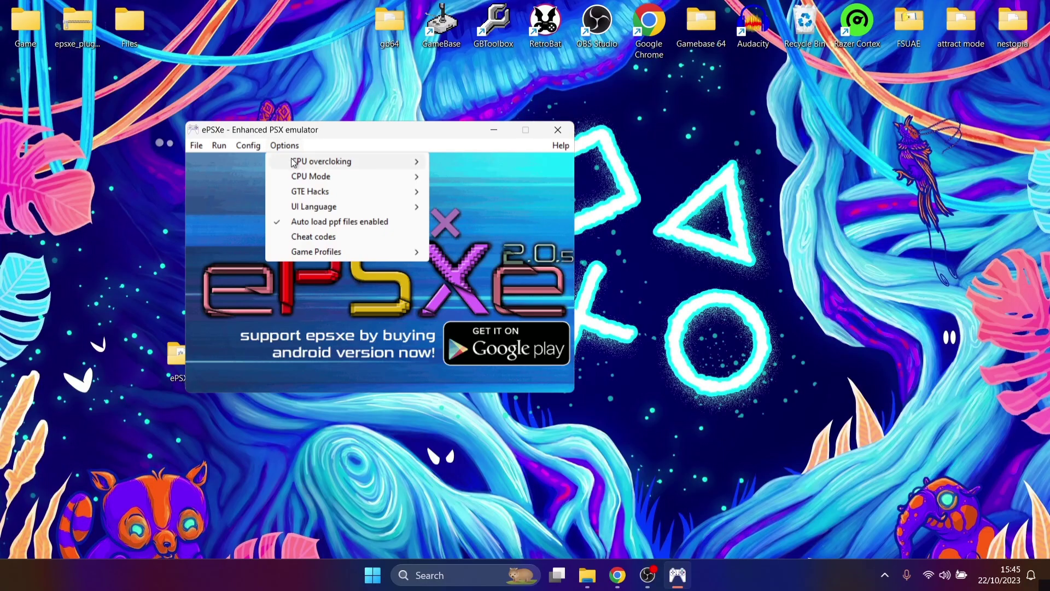
{"action": "mouse_move", "coordinate": [295, 164]}
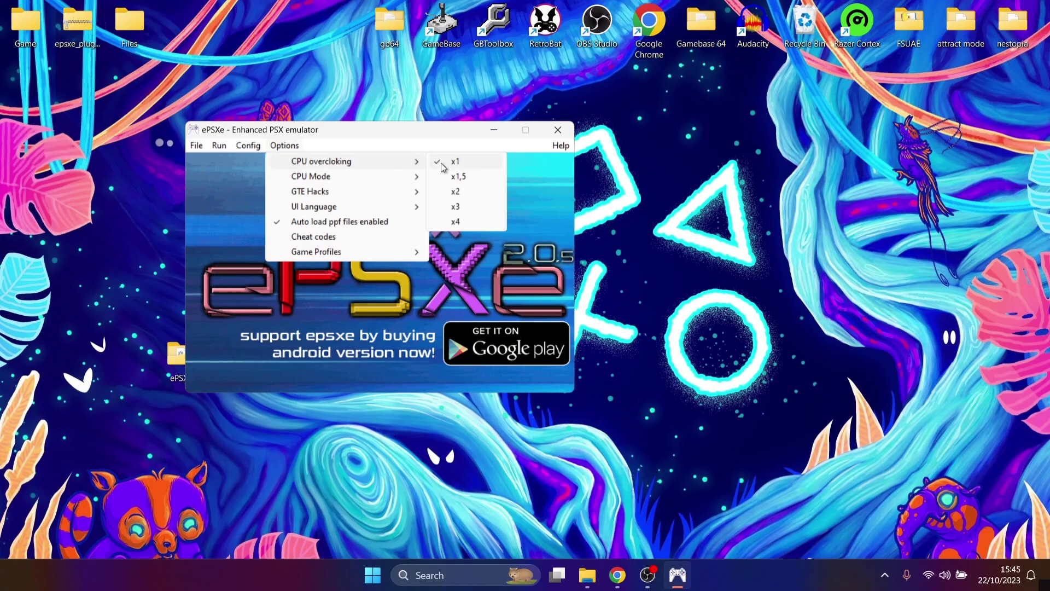
{"action": "left_click", "coordinate": [461, 163]}
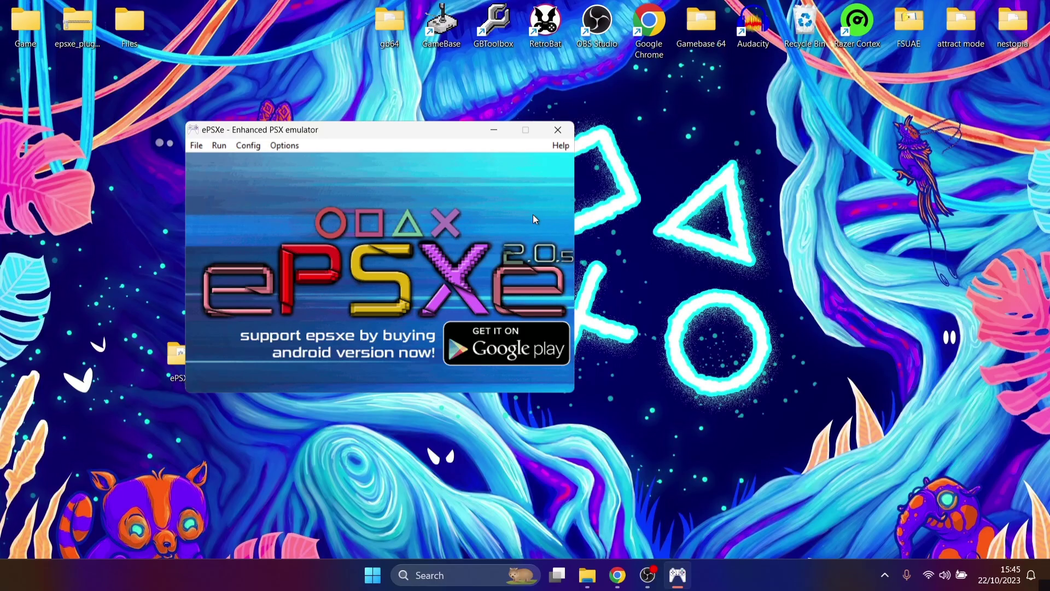
{"action": "left_click", "coordinate": [285, 146]}
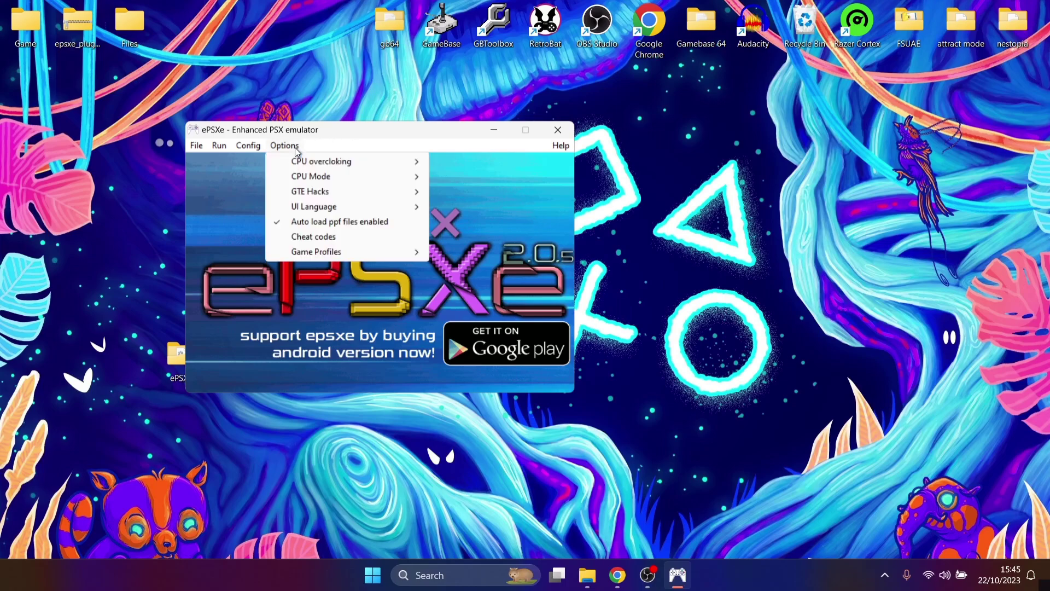
{"action": "mouse_move", "coordinate": [353, 160]}
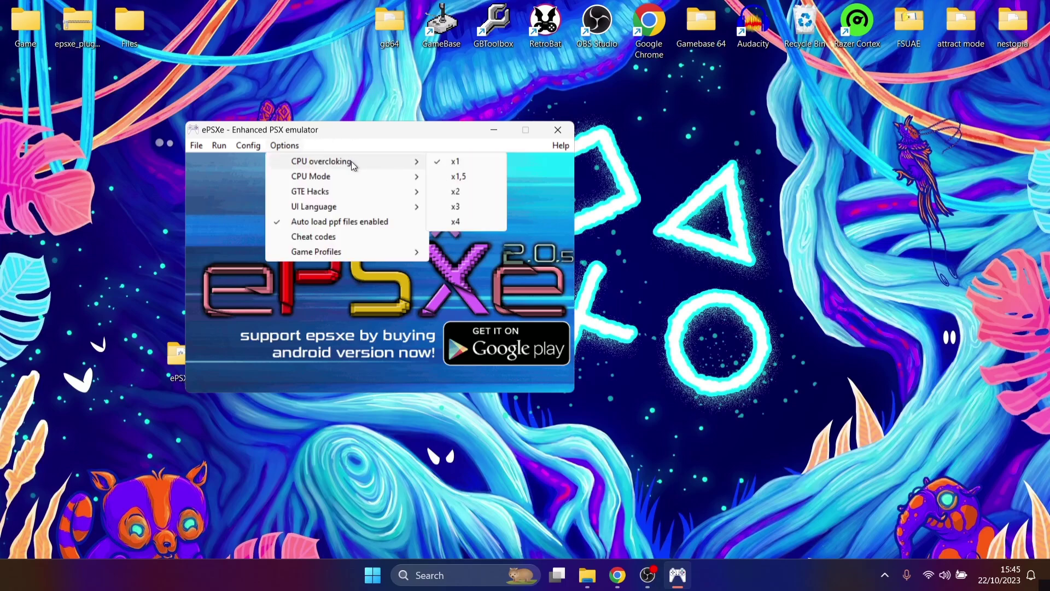
{"action": "left_click", "coordinate": [491, 163]}
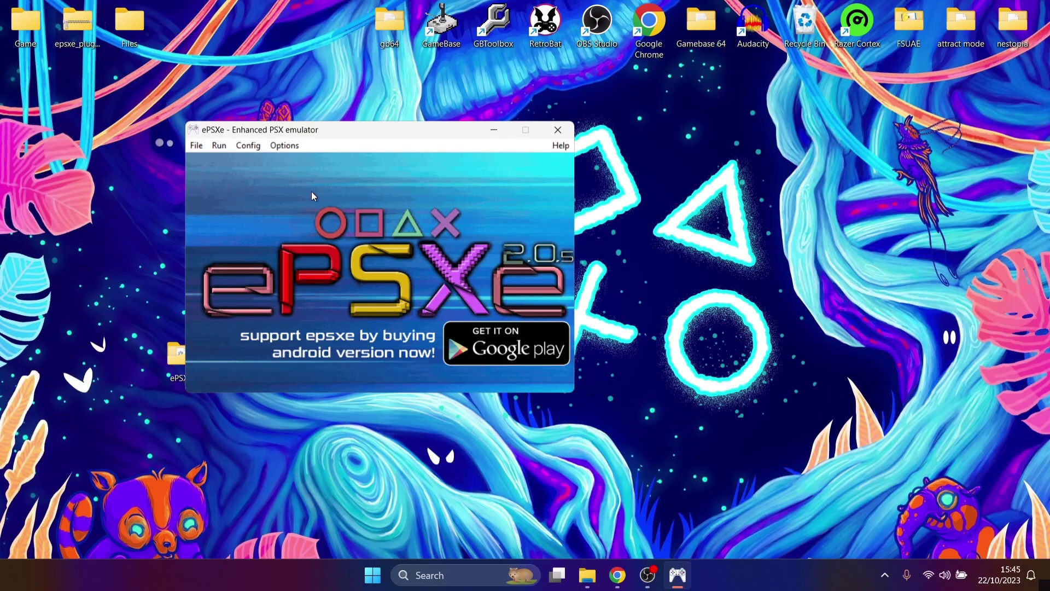
- Start running a game from an ISO and browse to the Crash Bandicoot (USA) folder inside ePSXe's bin folder
{"action": "left_click", "coordinate": [196, 147]}
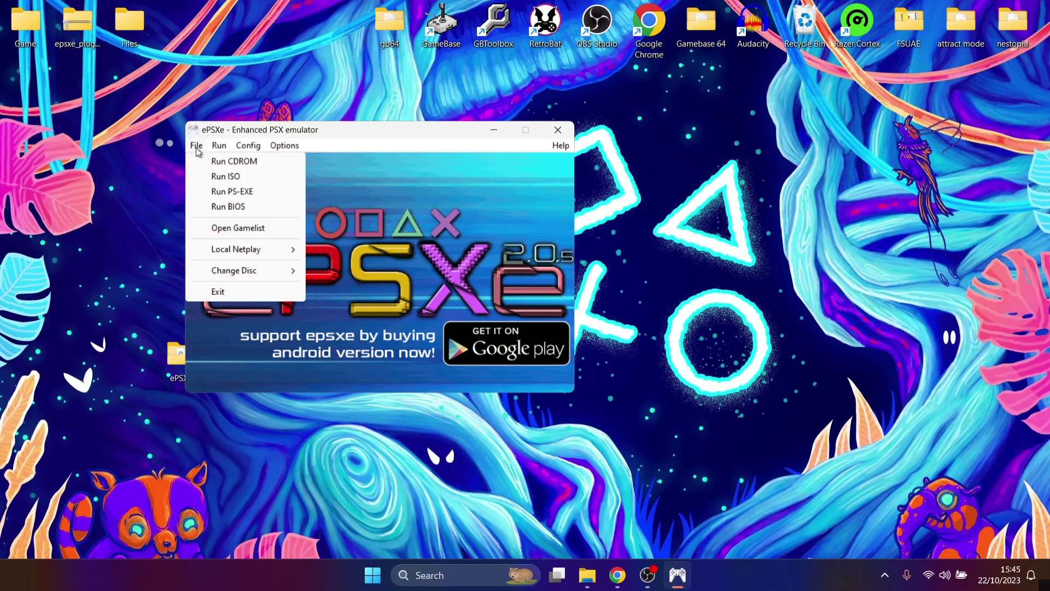
{"action": "left_click", "coordinate": [203, 176]}
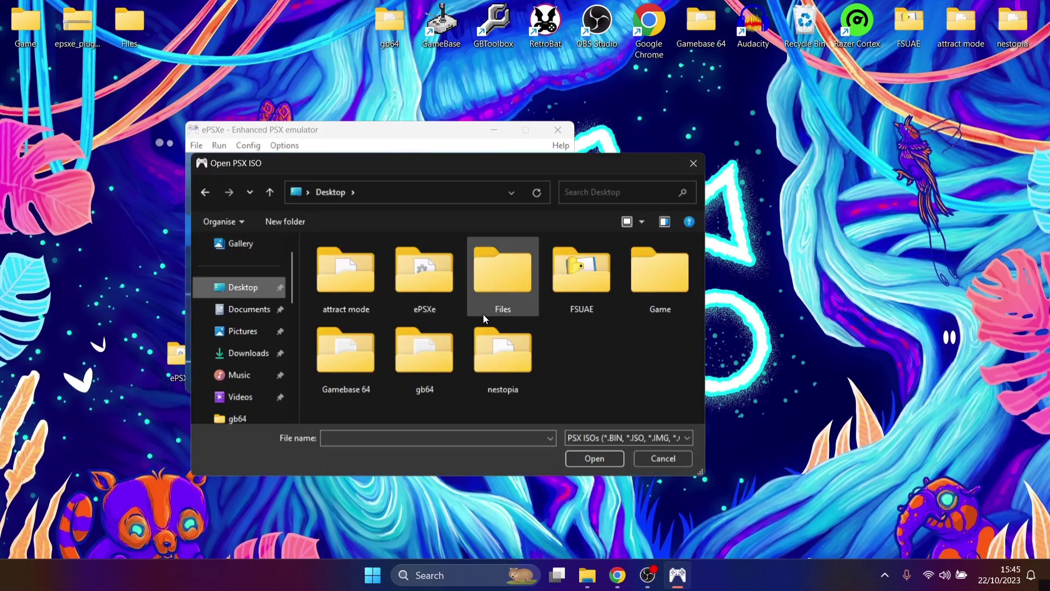
{"action": "double_click", "coordinate": [416, 286]}
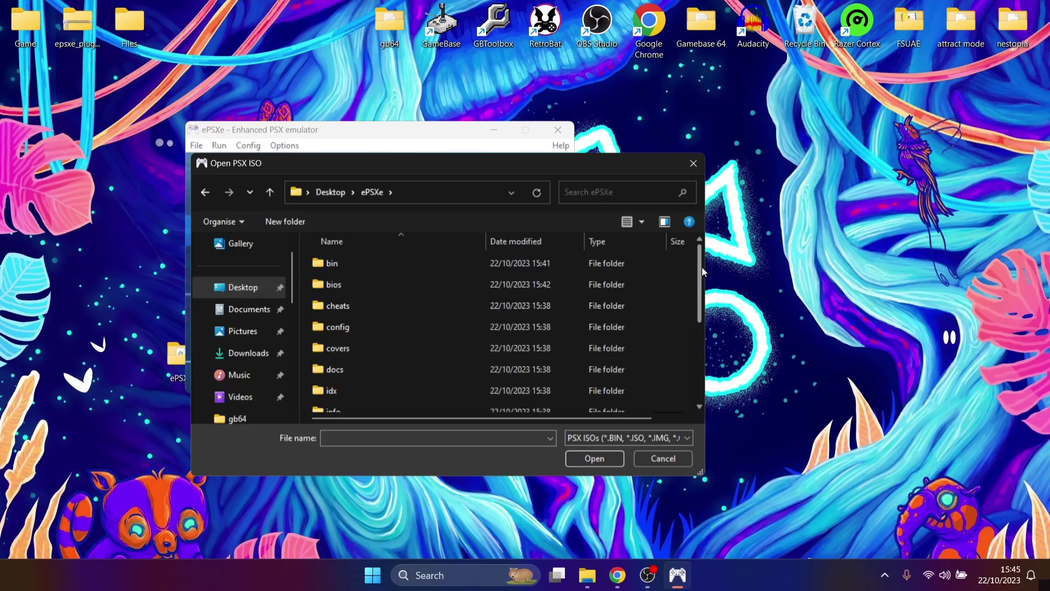
{"action": "left_click_drag", "start_coordinate": [701, 267], "coordinate": [701, 308]}
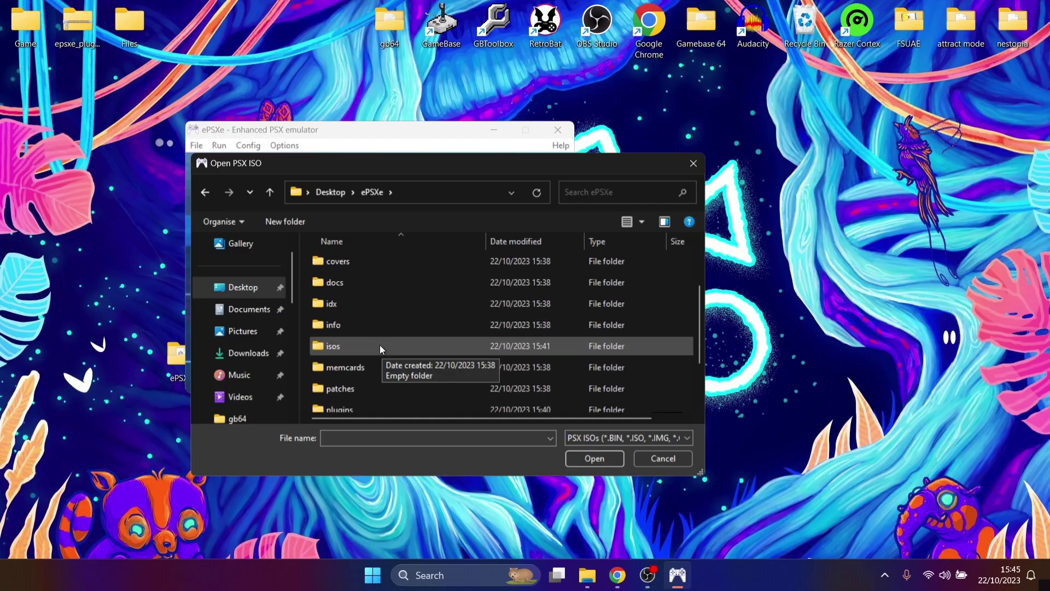
{"action": "left_click_drag", "start_coordinate": [699, 297], "coordinate": [681, 259]}
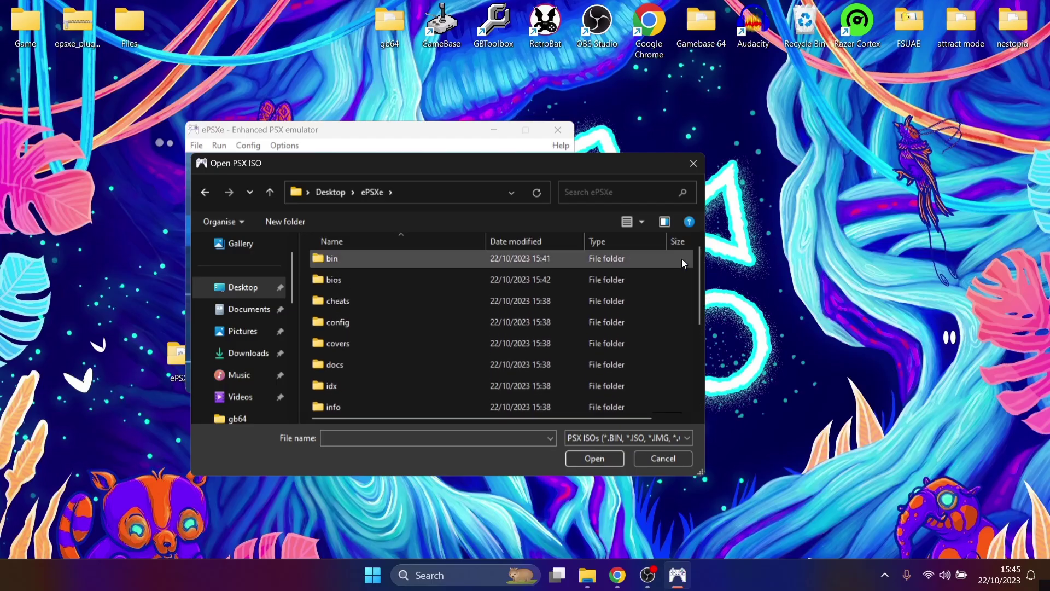
{"action": "double_click", "coordinate": [486, 261]}
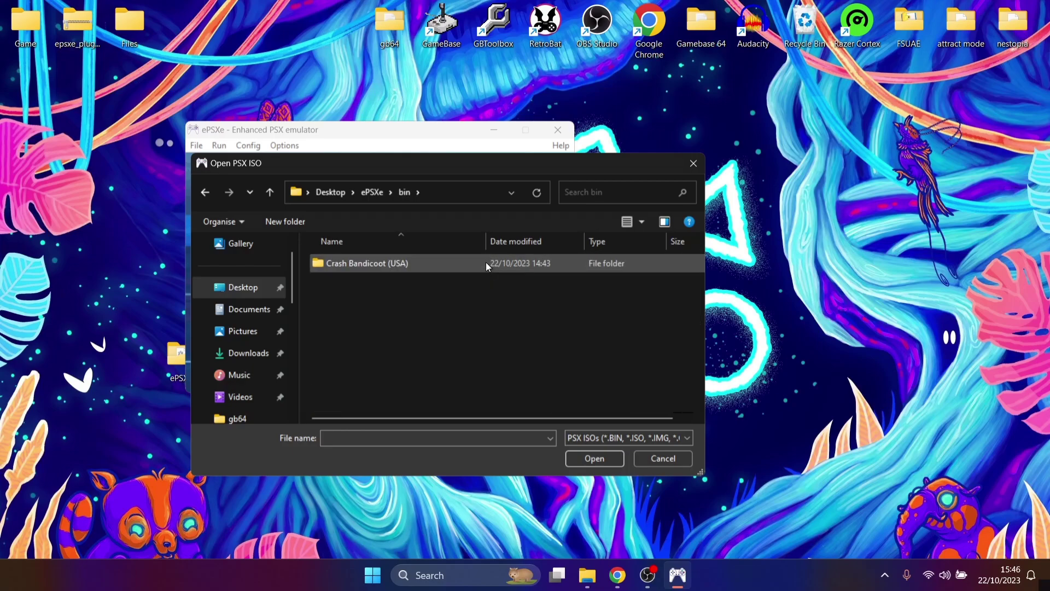
{"action": "double_click", "coordinate": [486, 261]}
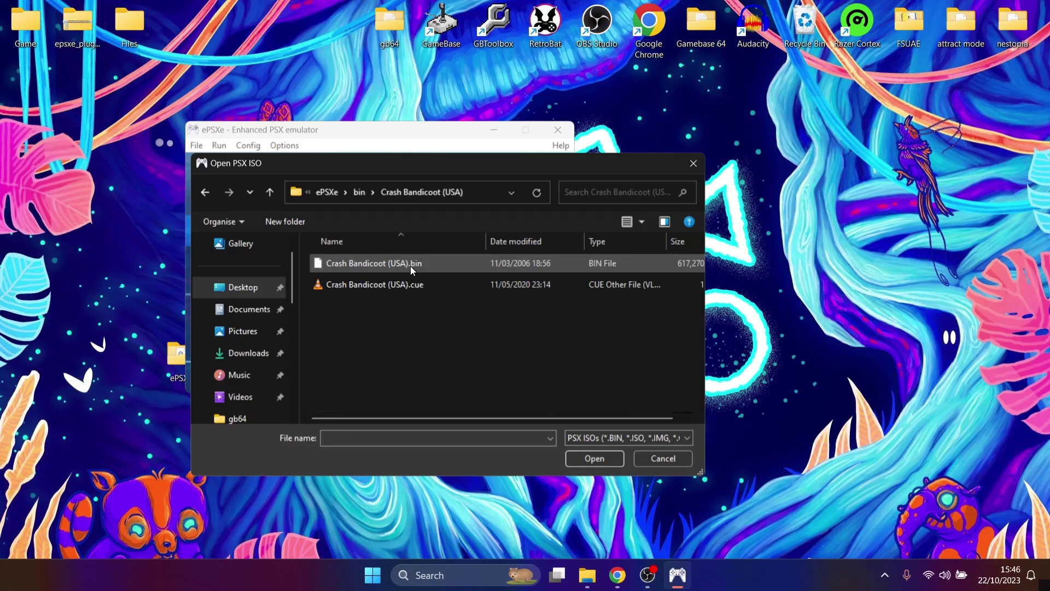